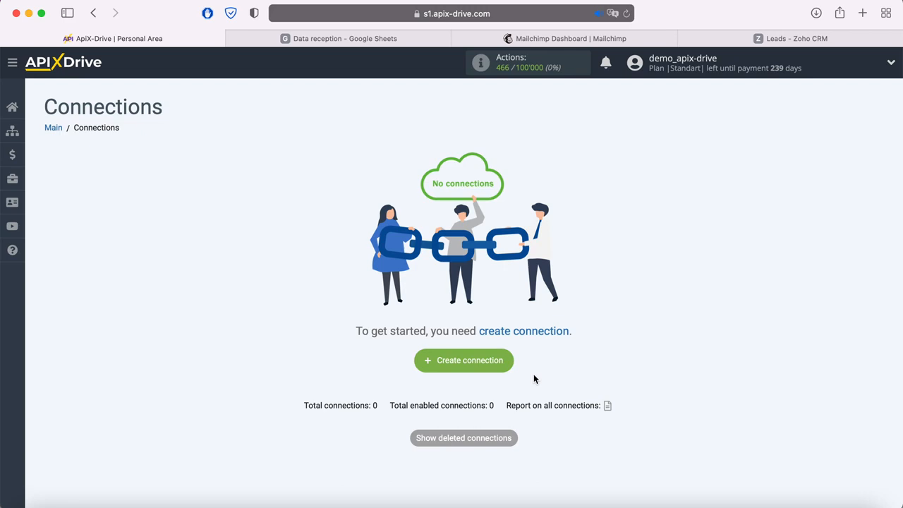
Create a new connection and bring up the list of source systems
left_click(507, 362)
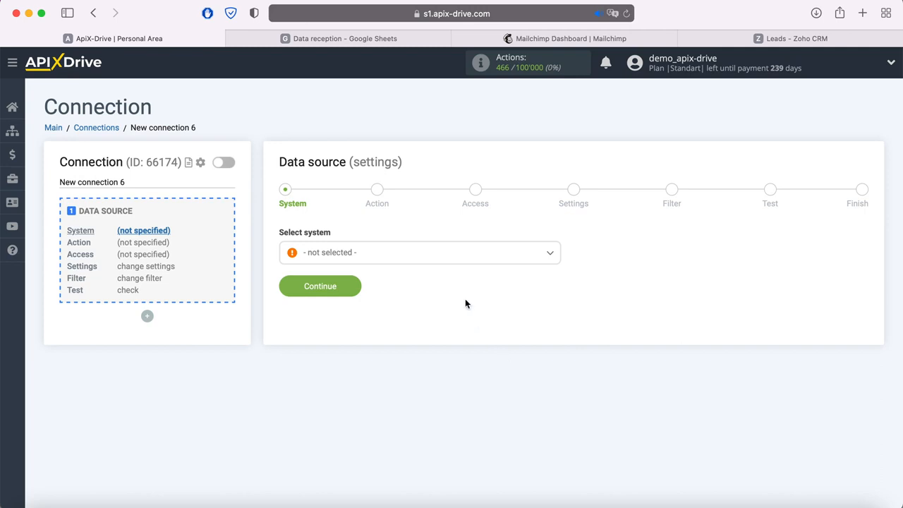
left_click(447, 263)
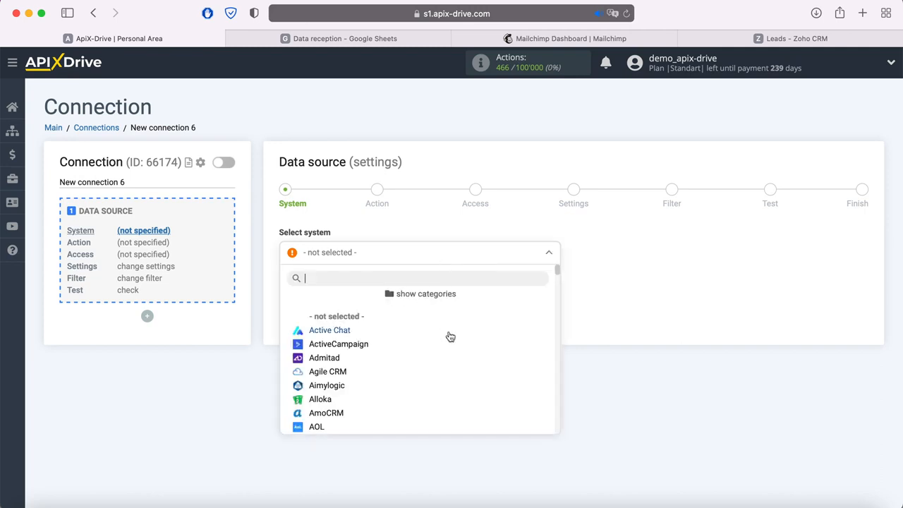
scroll(448, 336, "down", 3)
scroll(450, 337, "down", 8)
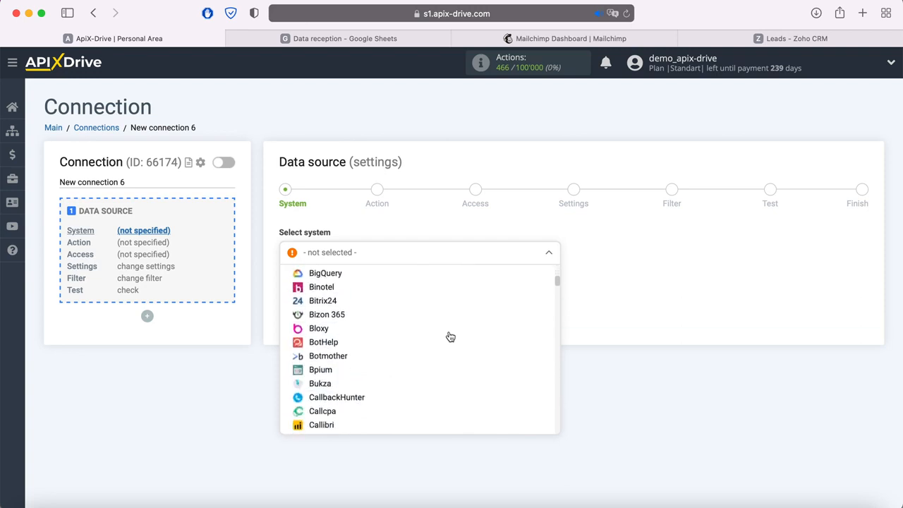
scroll(450, 337, "down", 10)
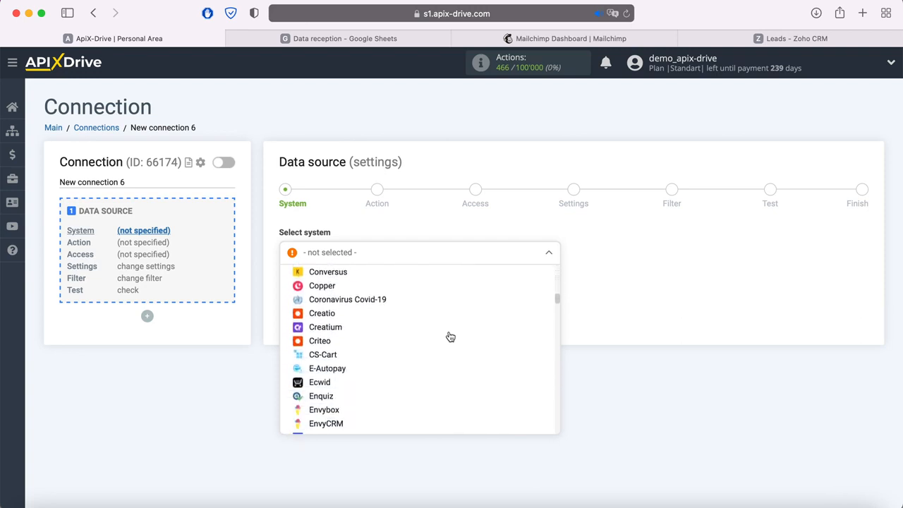
scroll(450, 337, "up", 15)
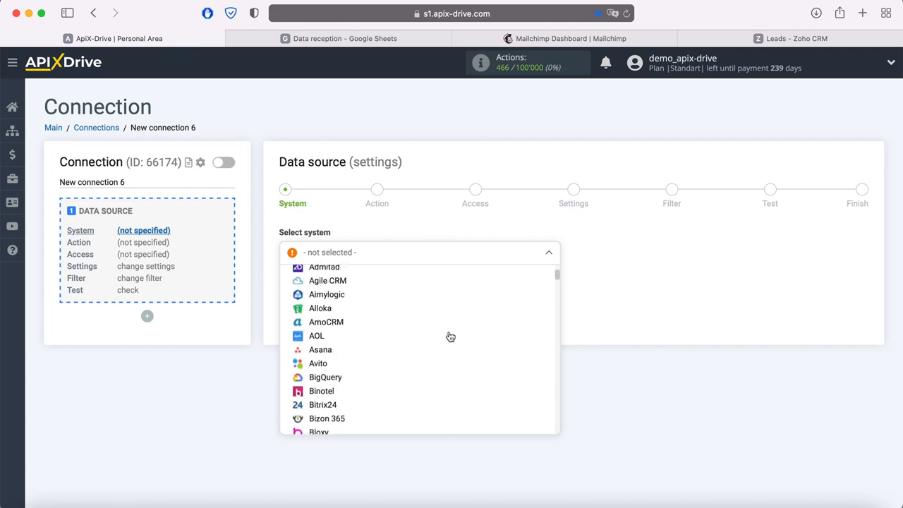
Browse the system categories: CRM, Chat Bots, Messengers, CMS, Marketplaces and Google Services
left_click(426, 294)
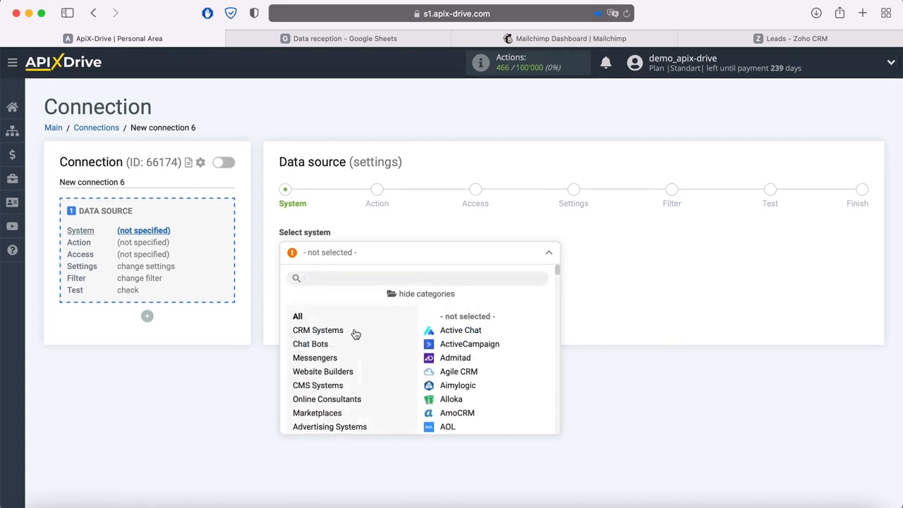
left_click(332, 334)
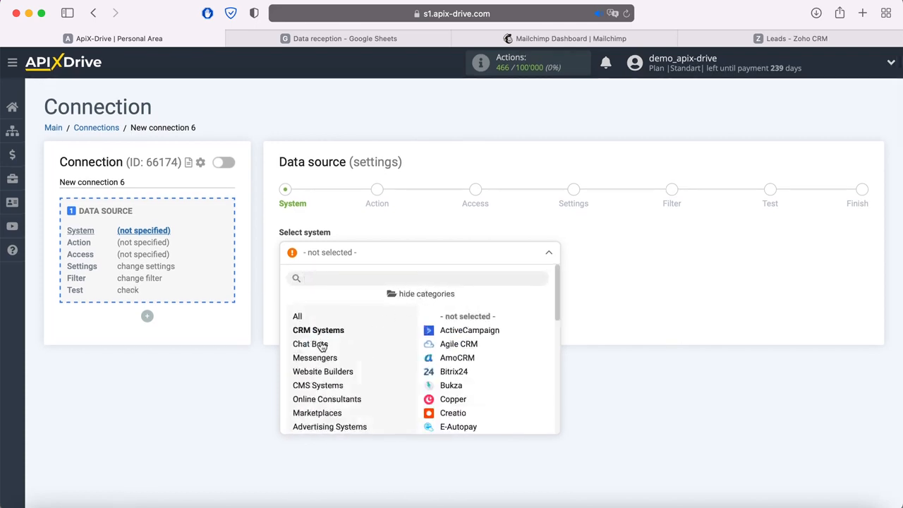
left_click(317, 346)
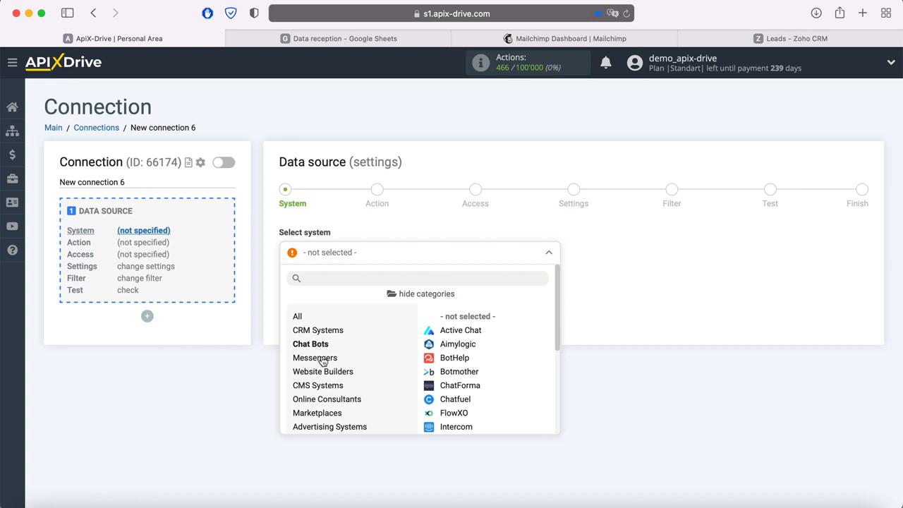
left_click(322, 359)
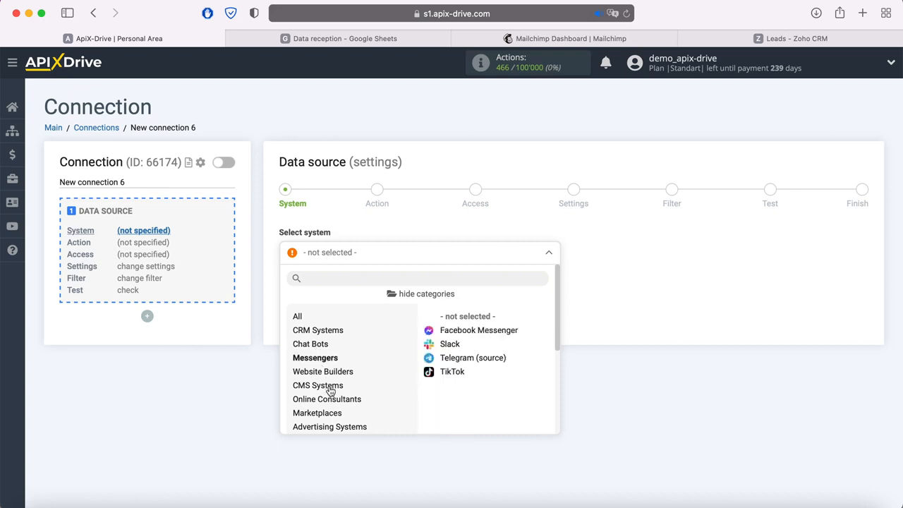
left_click(331, 387)
scroll(383, 371, "down", 2)
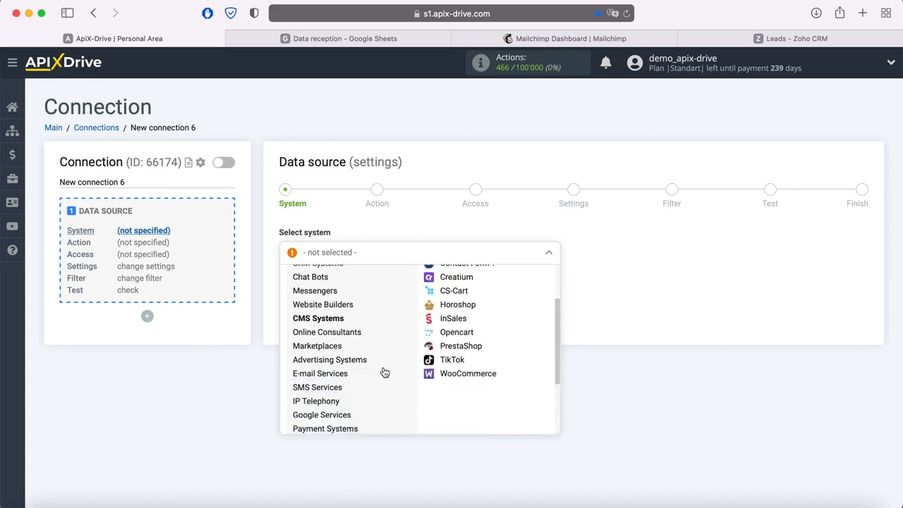
scroll(331, 349, "up", 2)
left_click(319, 415)
scroll(322, 410, "down", 2)
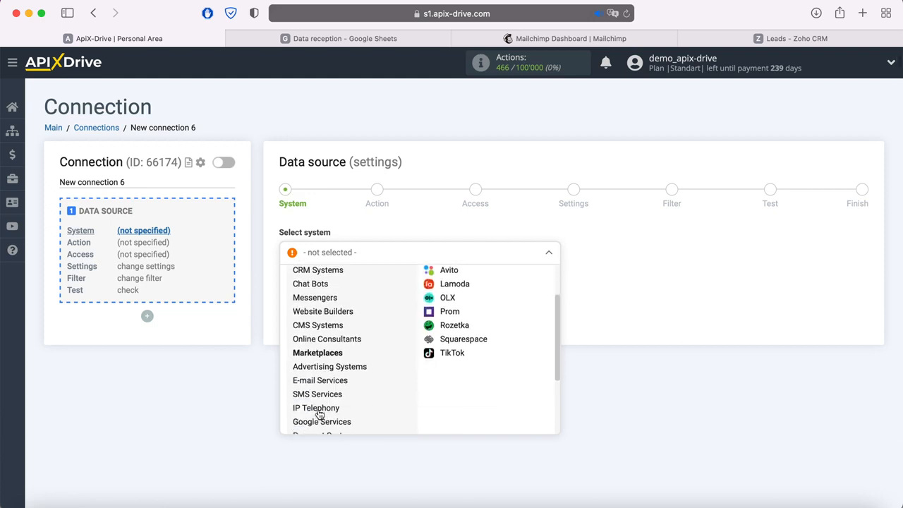
left_click(322, 415)
scroll(322, 412, "up", 2)
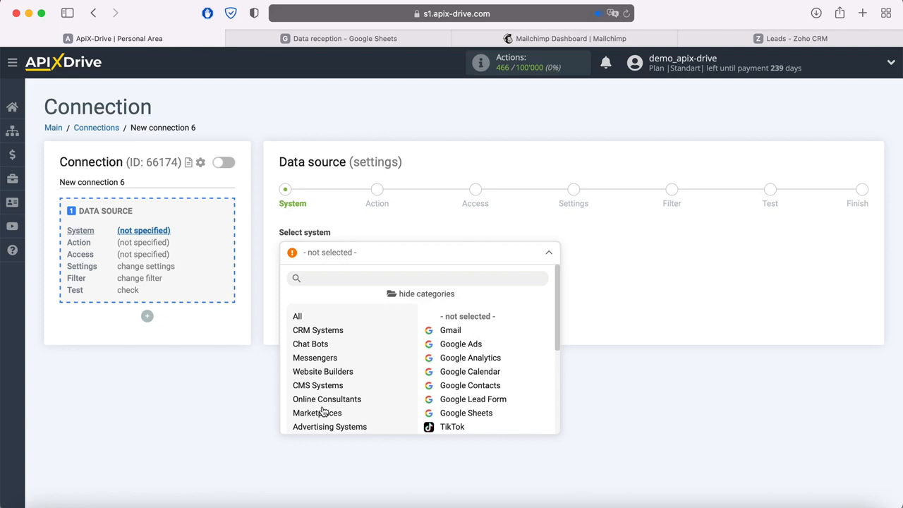
left_click(424, 295)
Select Facebook as the data source system
scroll(402, 369, "down", 10)
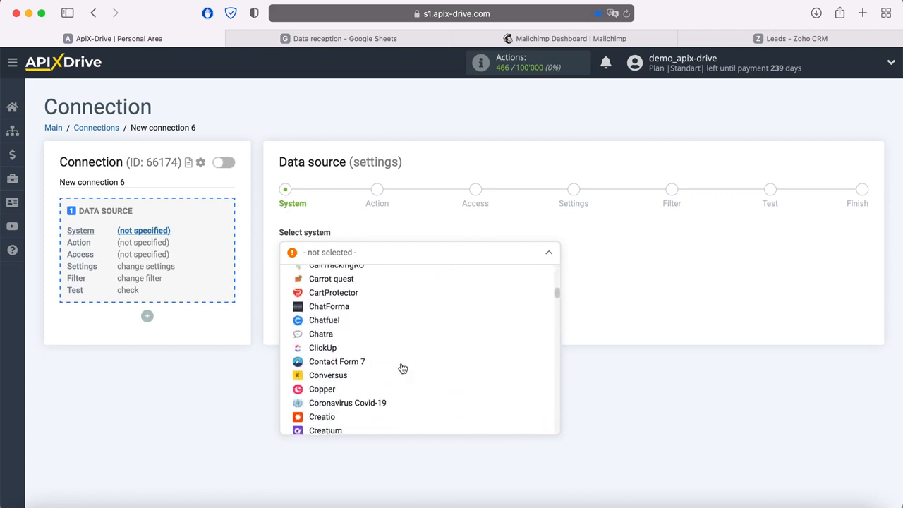
left_click(323, 373)
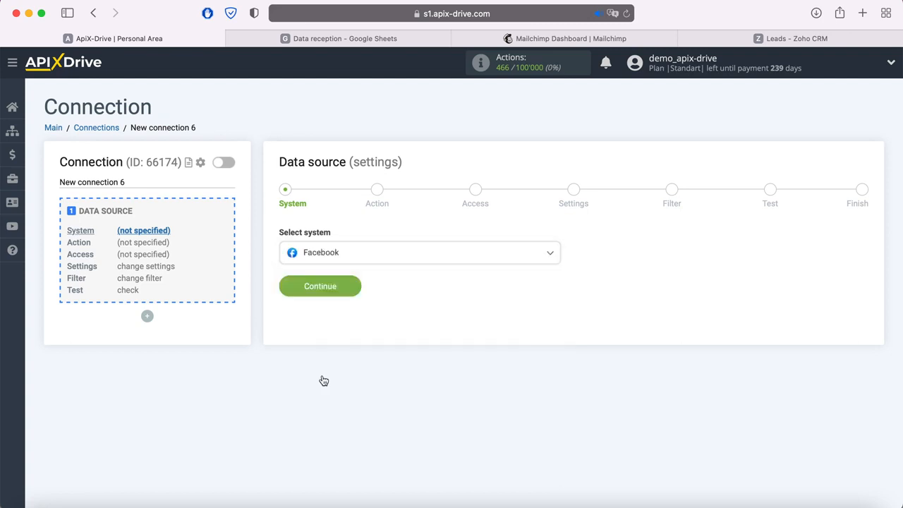
left_click(351, 291)
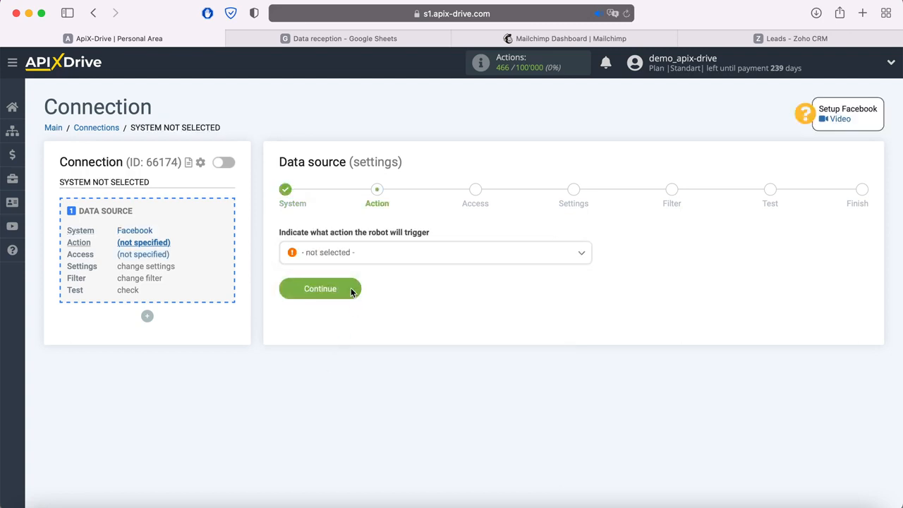
Set the Facebook action to Get Leads (new)
left_click(387, 256)
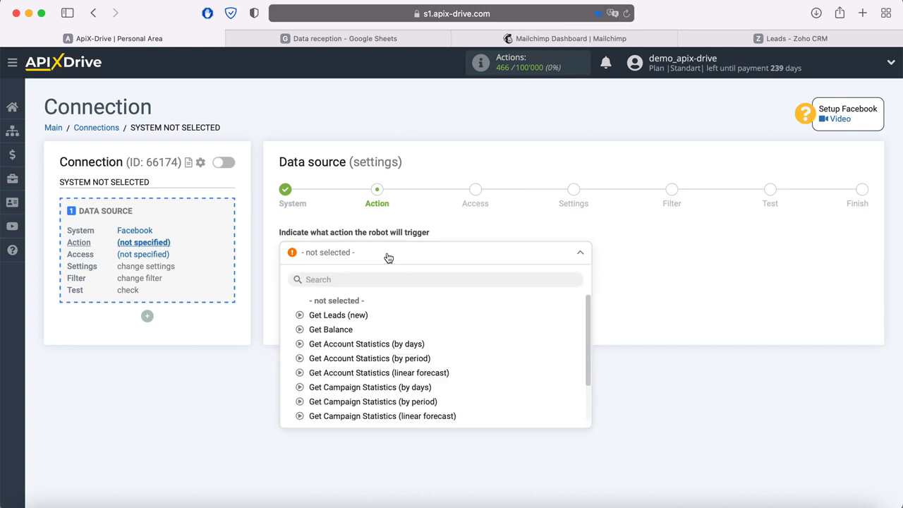
left_click(359, 318)
left_click(353, 290)
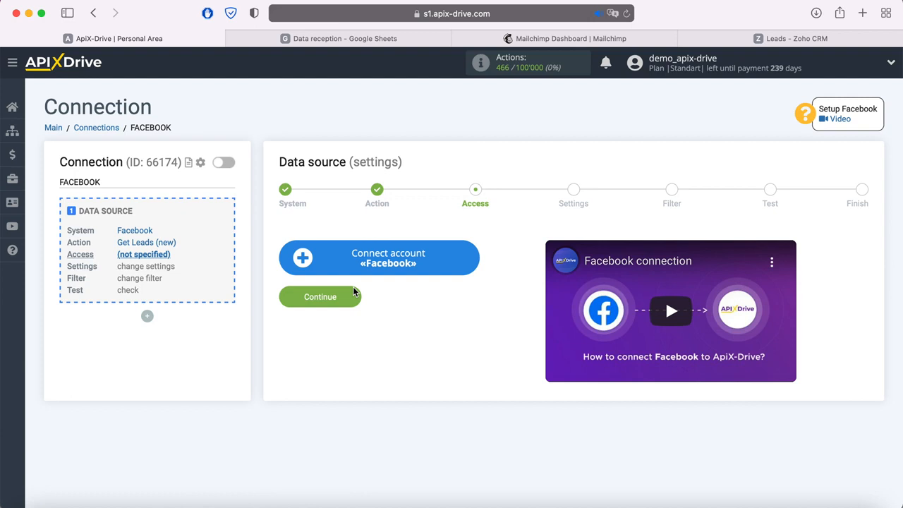
Log in to Facebook and grant ApiX-Drive all four pages and every requested permission
left_click(474, 262)
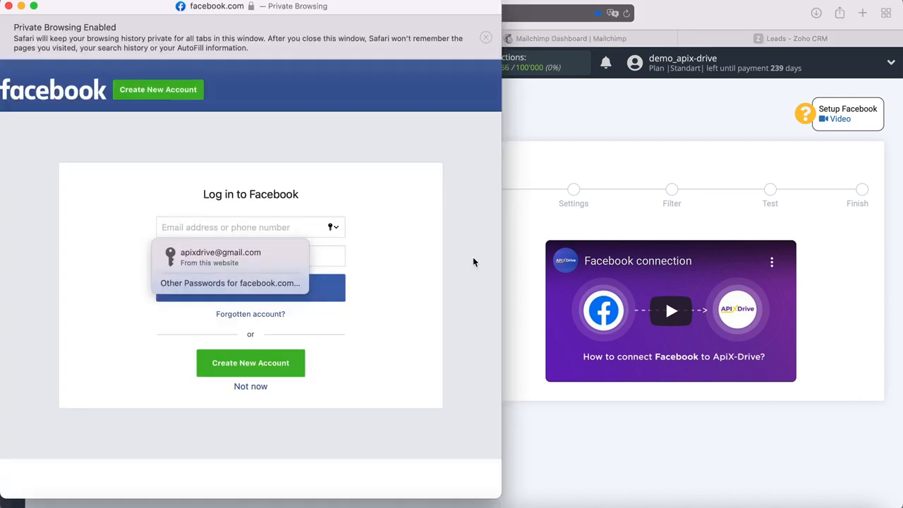
left_click(258, 259)
left_click(268, 289)
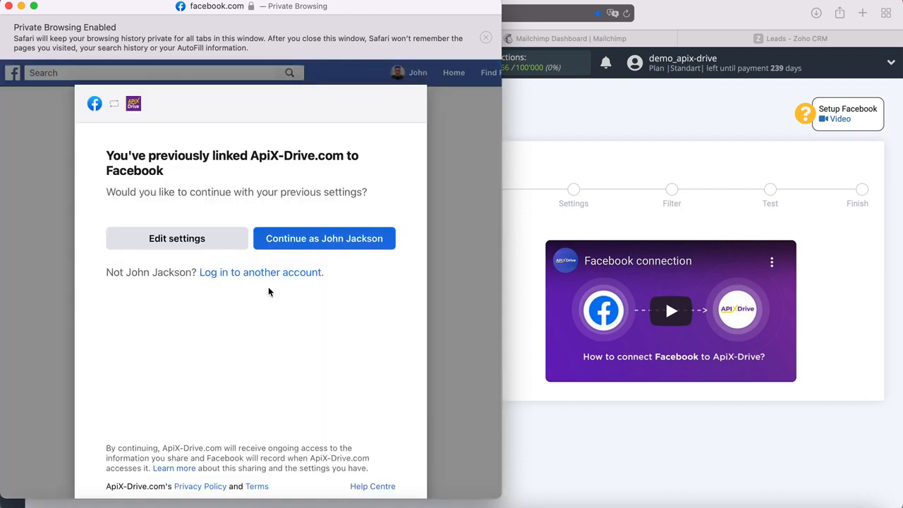
left_click(237, 239)
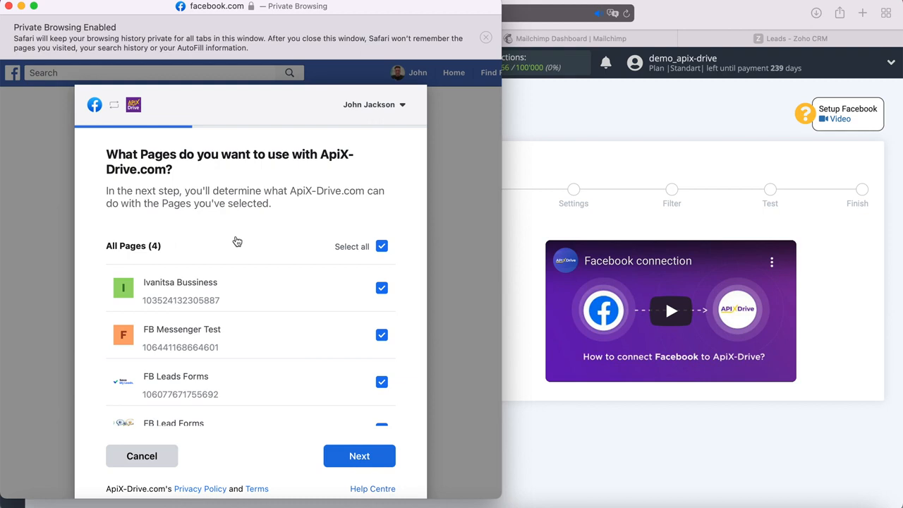
left_click(375, 457)
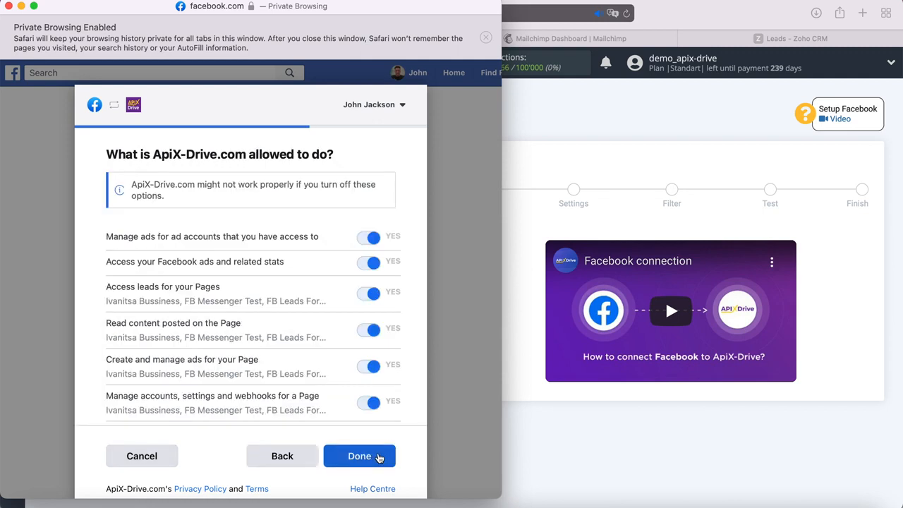
left_click(379, 457)
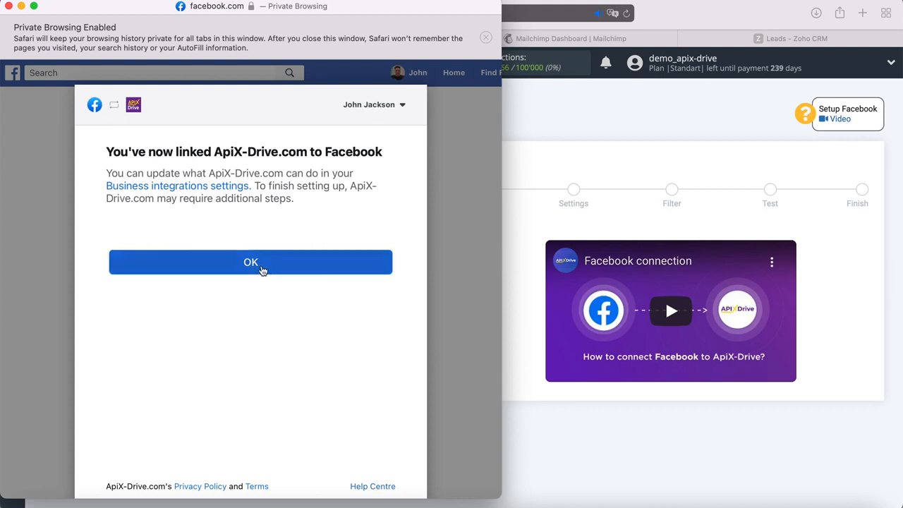
left_click(262, 269)
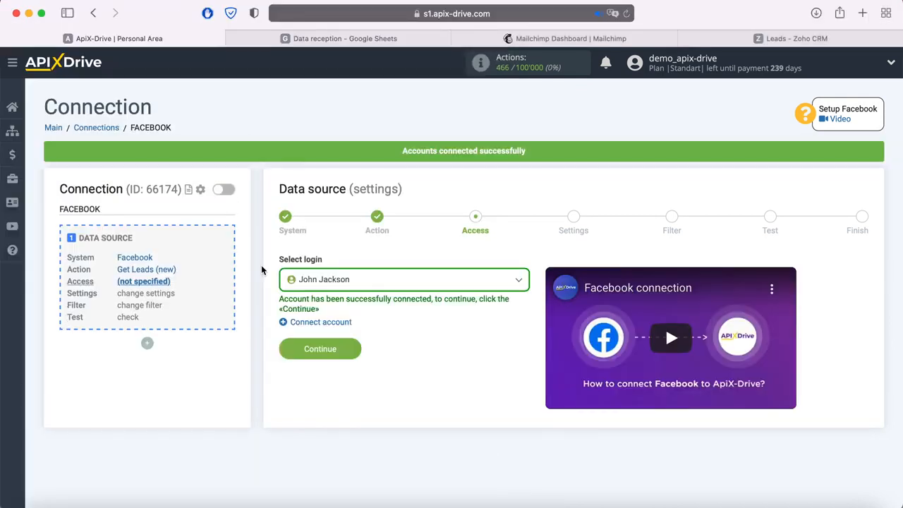
Select the connected Facebook account as the source login
left_click(370, 282)
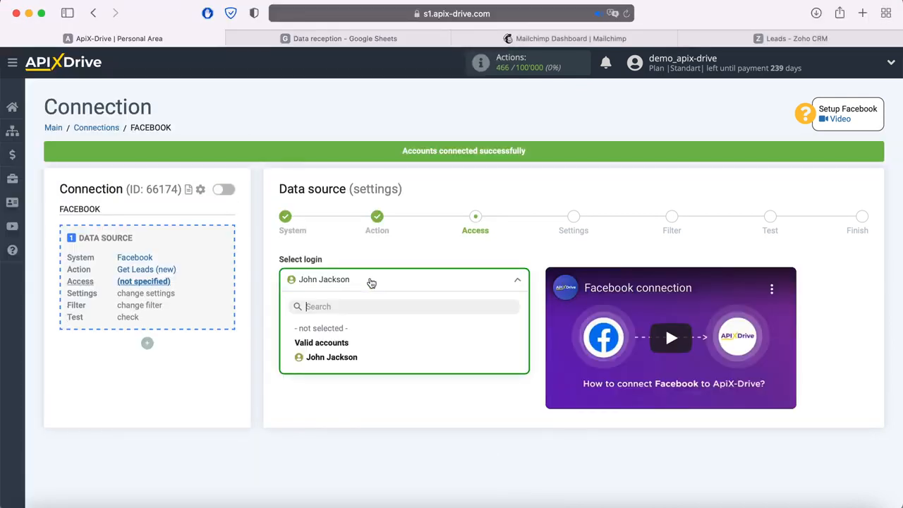
left_click(356, 360)
left_click(353, 356)
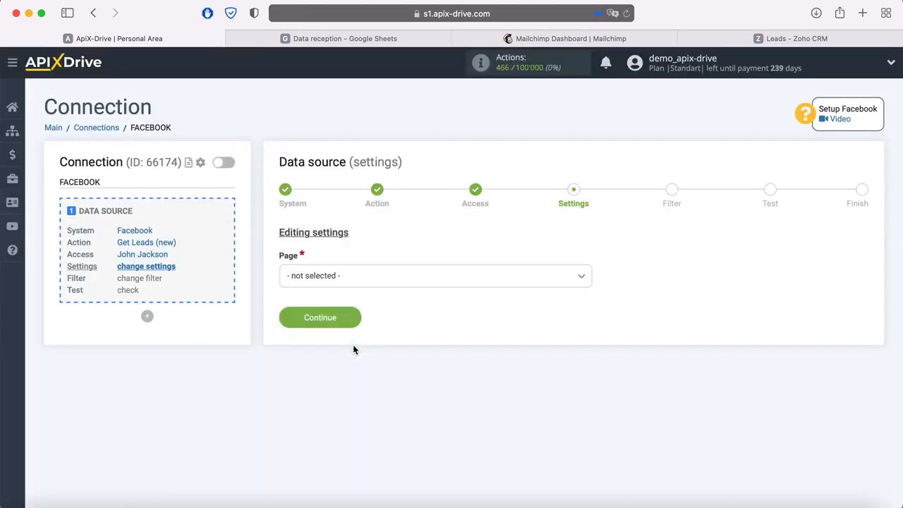
Use page FB Leads Forms with only the form FB Lead Form 20.05.2021
left_click(376, 284)
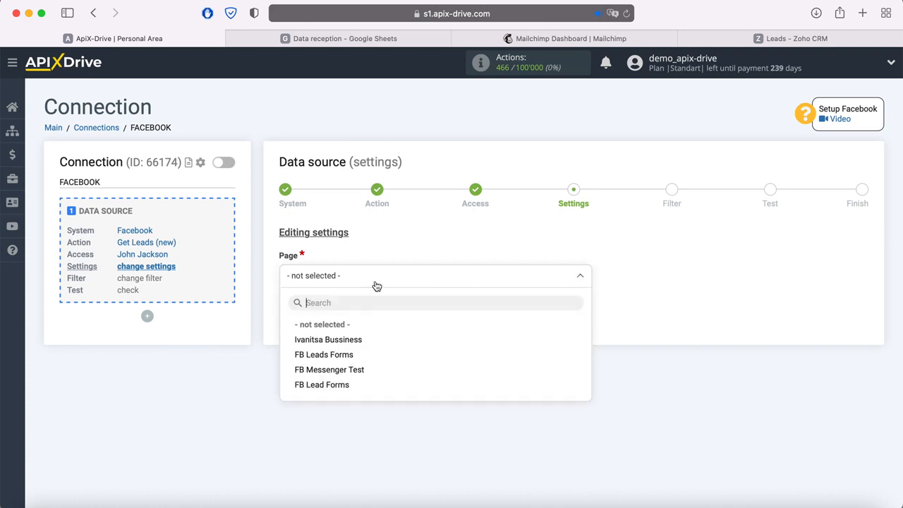
left_click(347, 355)
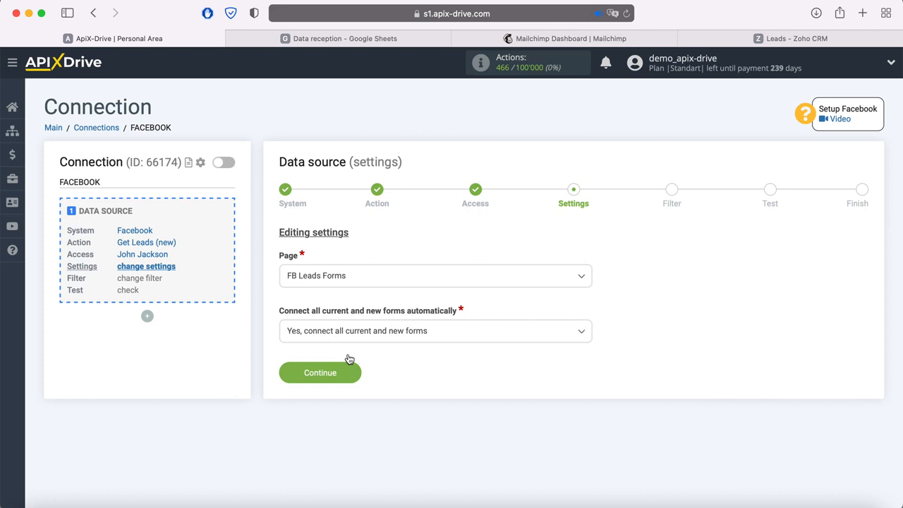
left_click(458, 334)
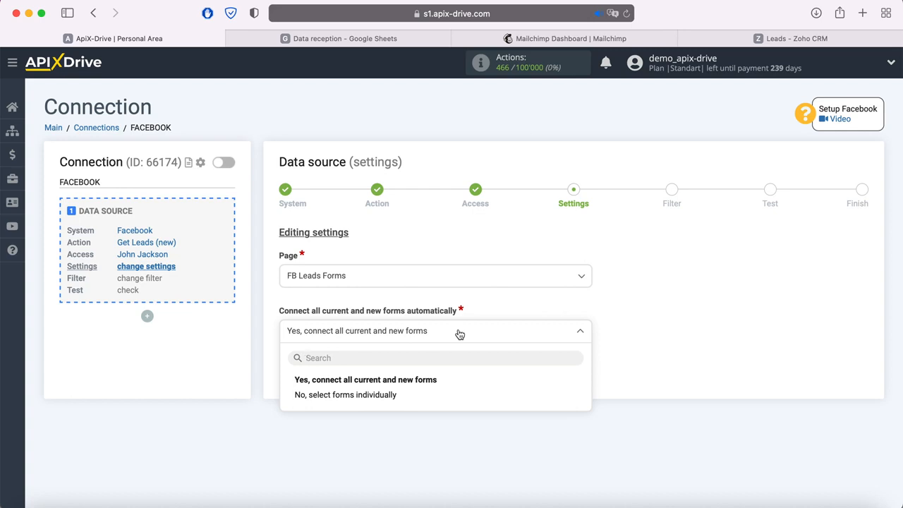
left_click(402, 398)
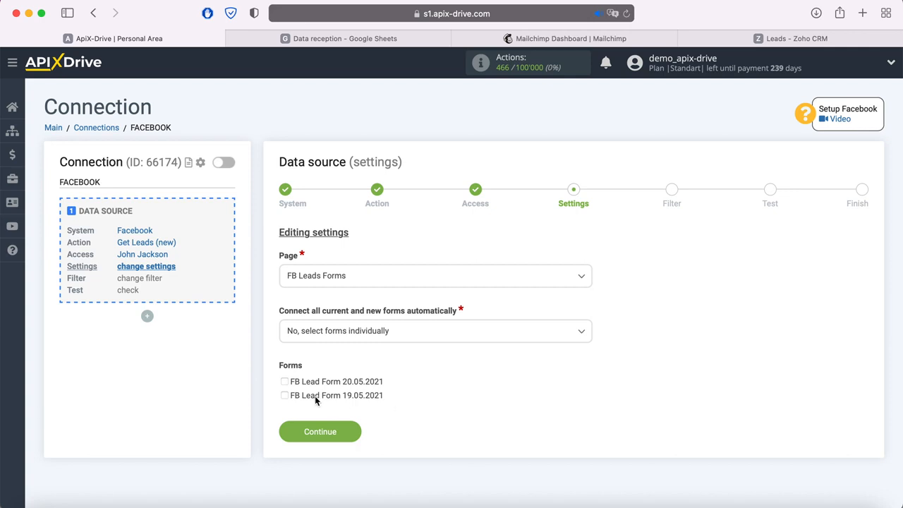
left_click(285, 382)
left_click(336, 434)
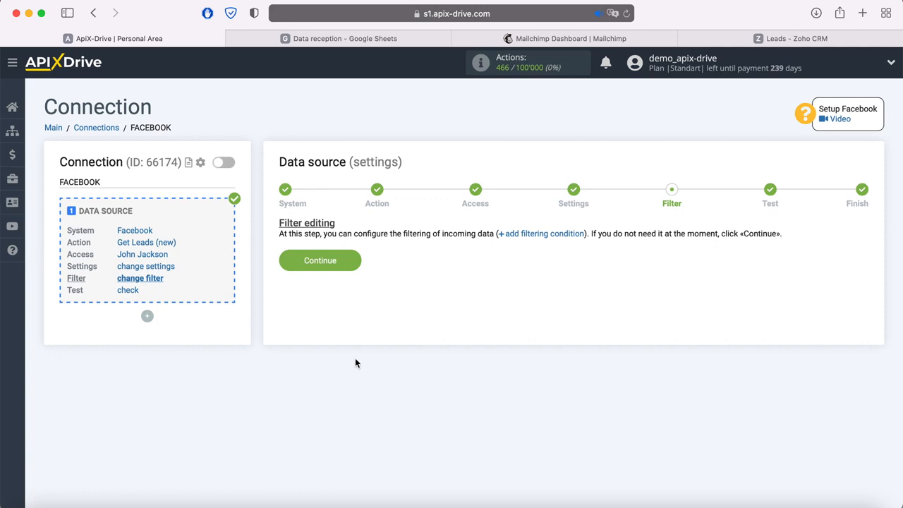
Skip the filter, review the loaded test lead, and finish the Facebook source setup
left_click(356, 261)
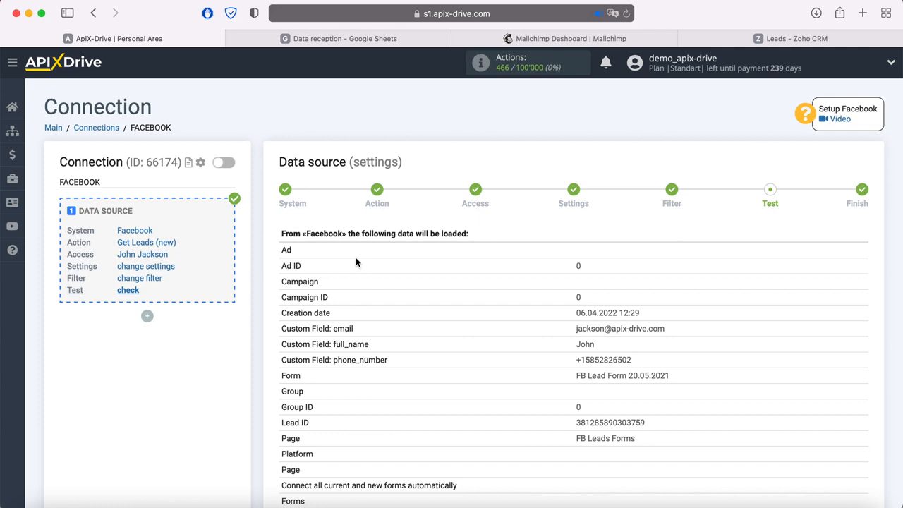
scroll(356, 261, "down", 2)
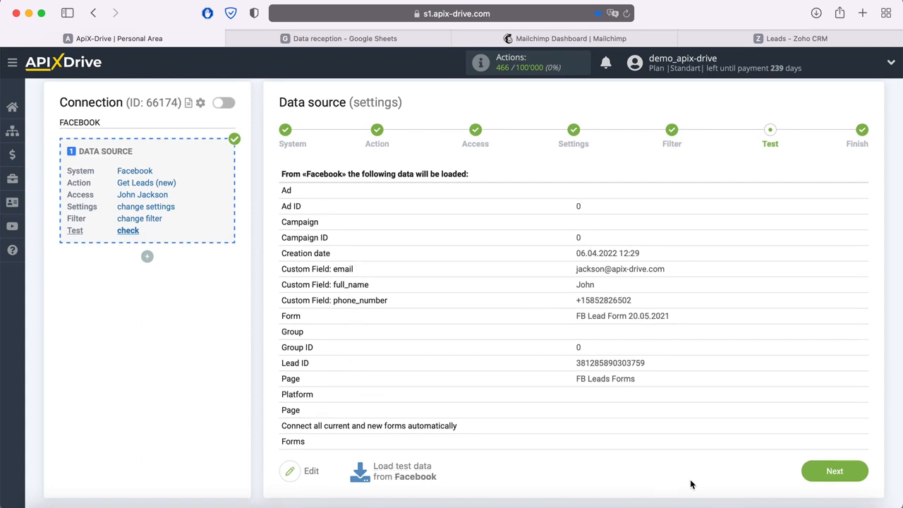
left_click(859, 474)
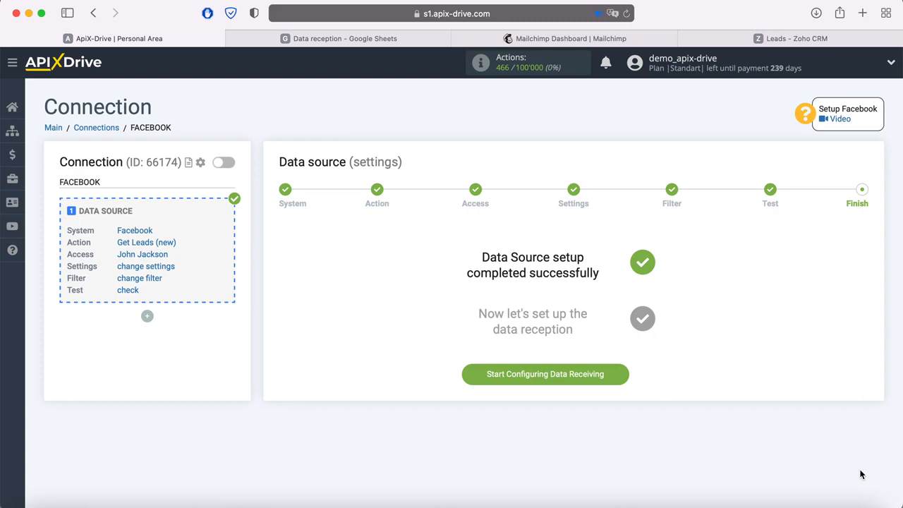
Start configuring the data destination and scroll through the available systems
left_click(619, 375)
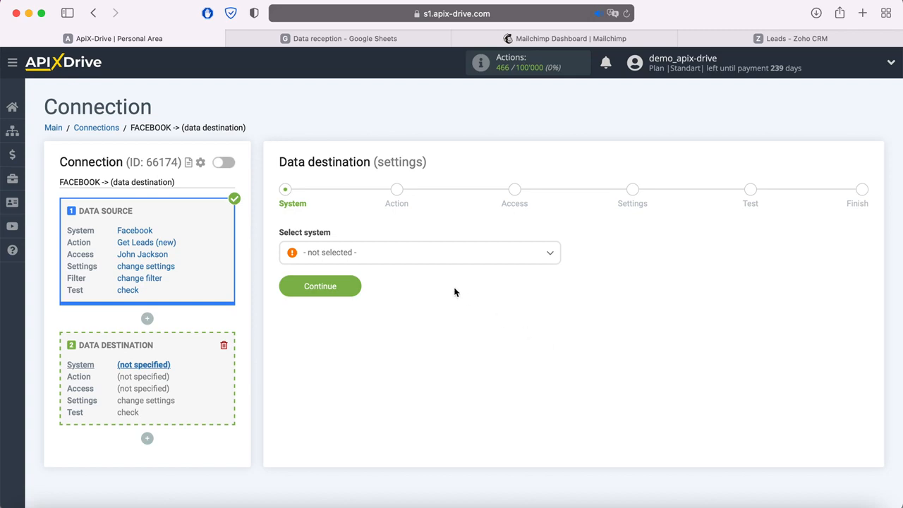
left_click(431, 261)
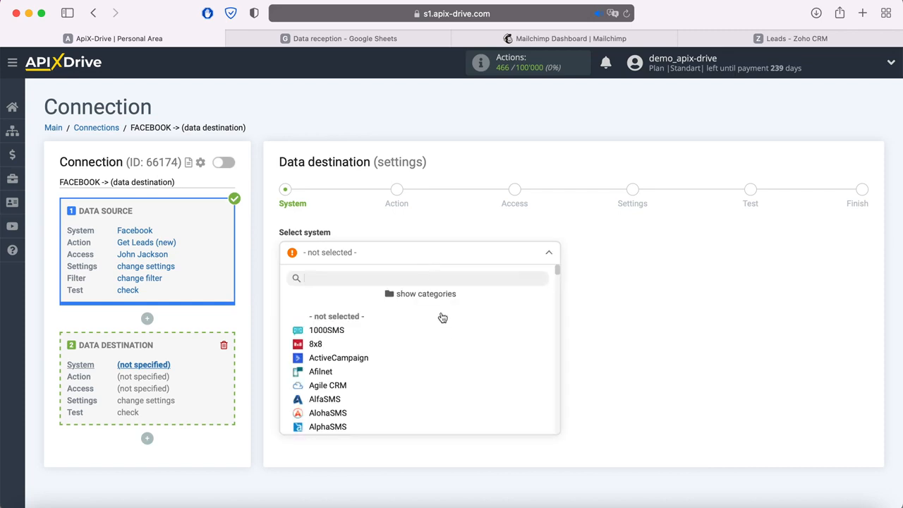
scroll(446, 347, "down", 3)
scroll(446, 346, "down", 6)
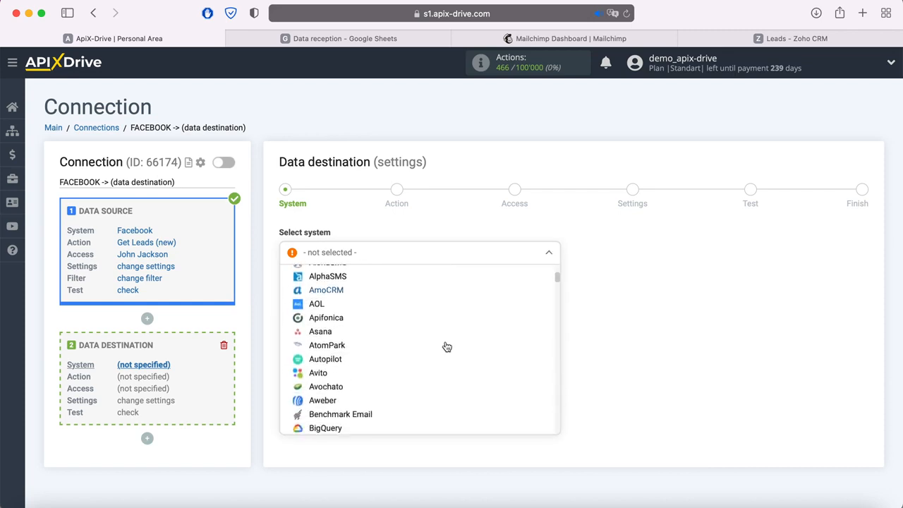
scroll(446, 346, "down", 3)
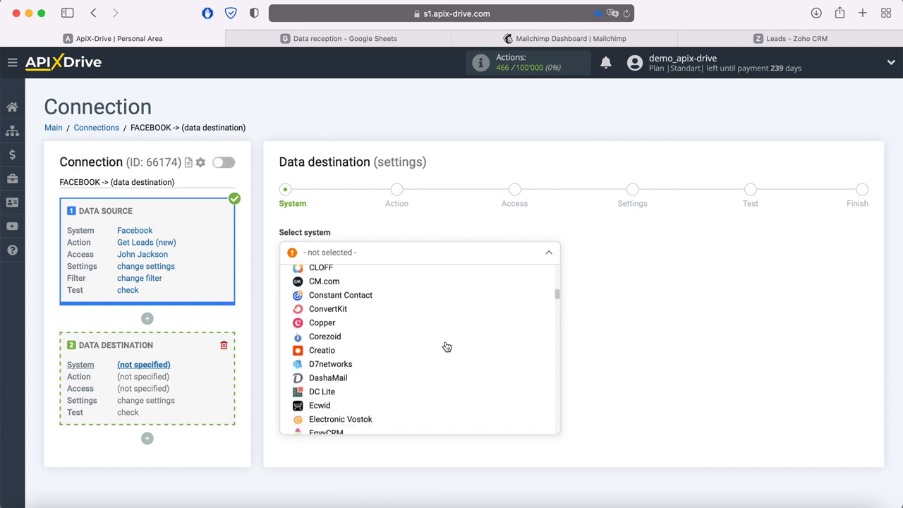
scroll(446, 346, "up", 7)
scroll(446, 346, "up", 5)
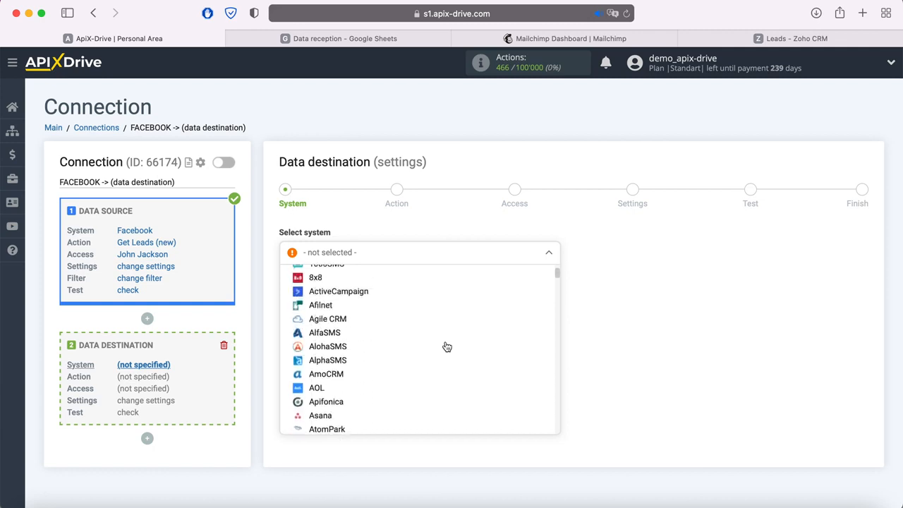
Browse the system categories and pick Google Sheets from Google Services
left_click(426, 295)
left_click(332, 332)
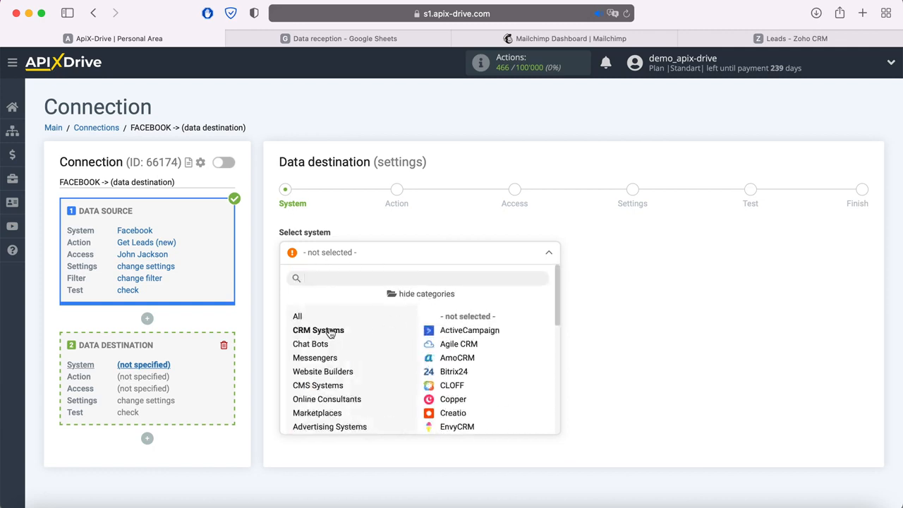
left_click(317, 345)
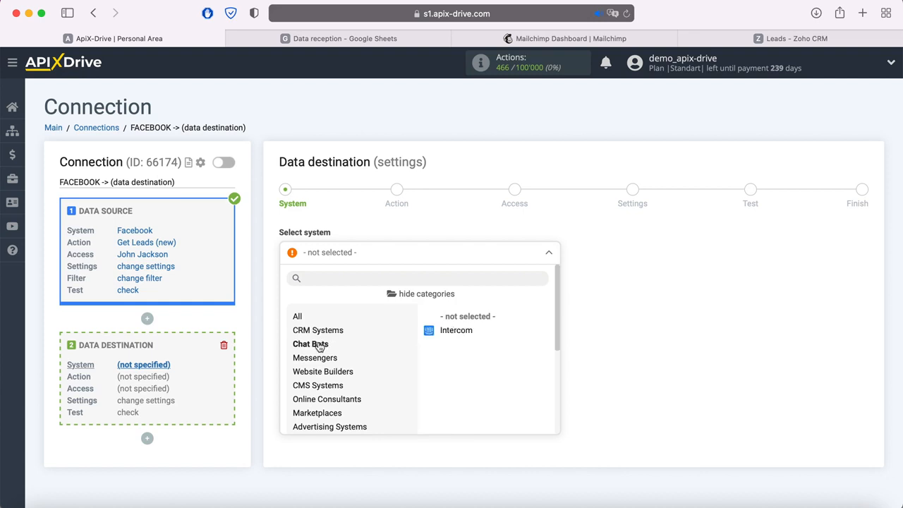
left_click(325, 360)
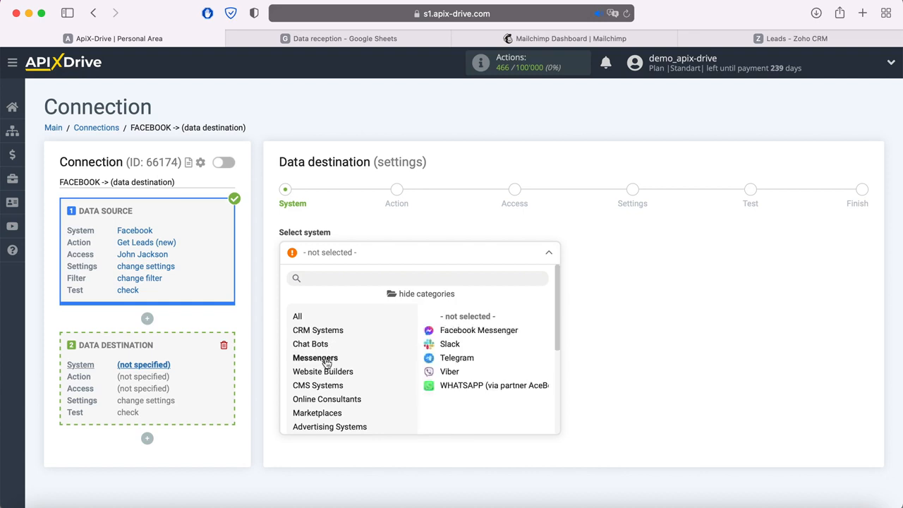
left_click(327, 388)
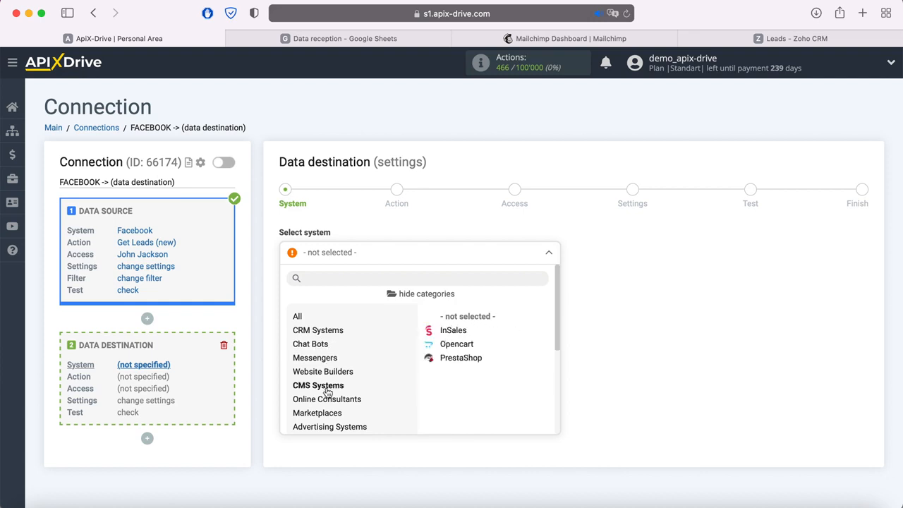
scroll(327, 391, "down", 3)
left_click(315, 364)
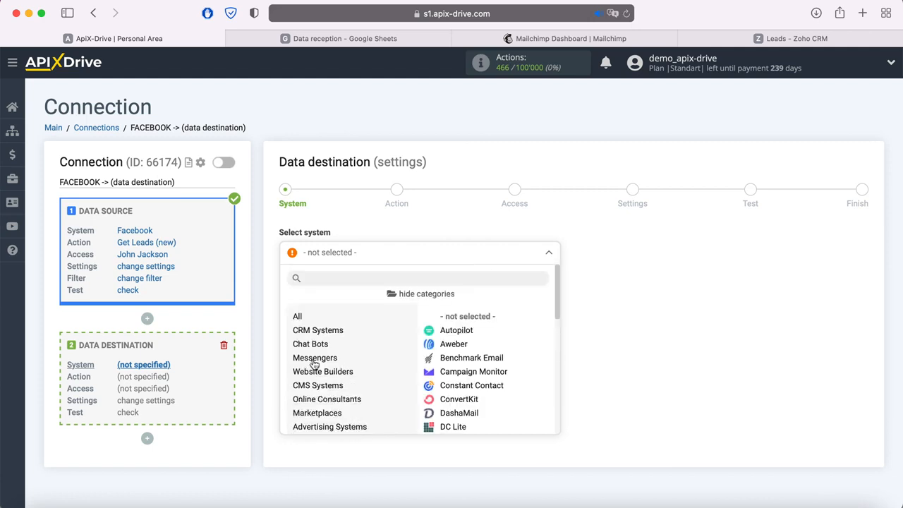
scroll(315, 364, "down", 3)
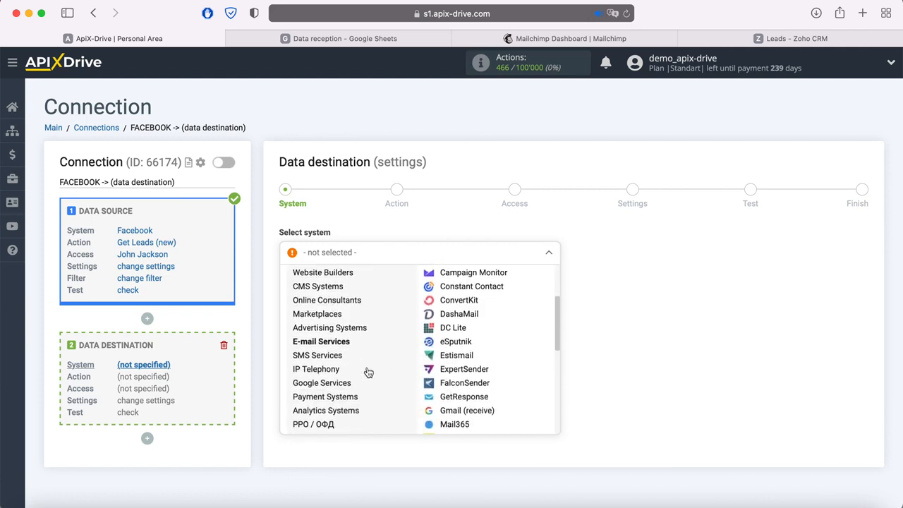
left_click(319, 350)
scroll(363, 360, "down", 3)
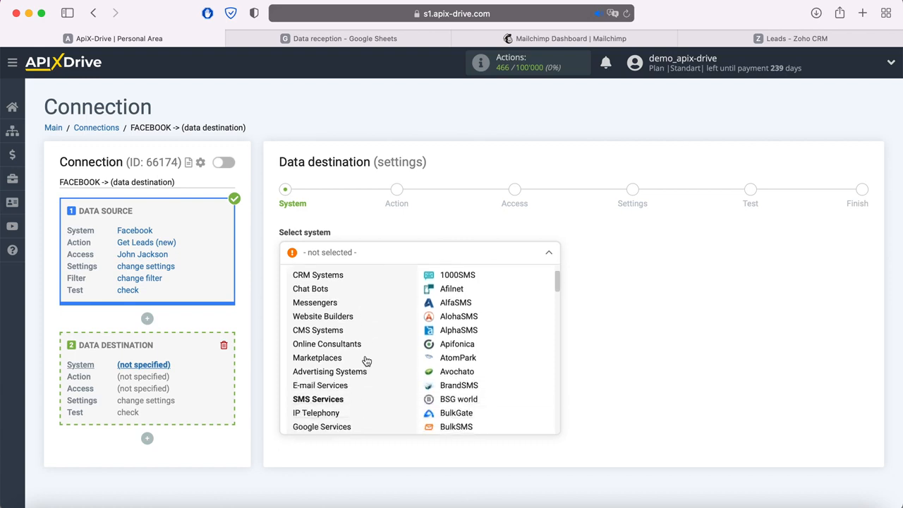
left_click(342, 370)
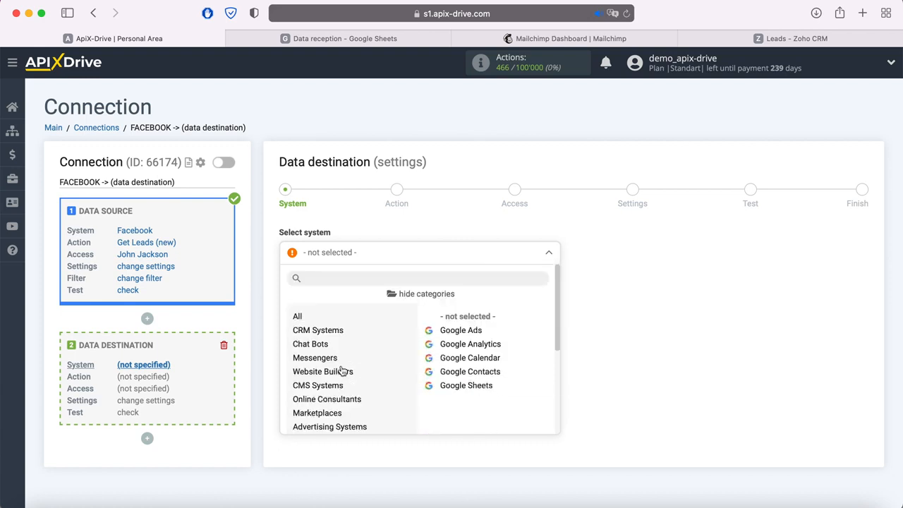
left_click(464, 386)
left_click(353, 291)
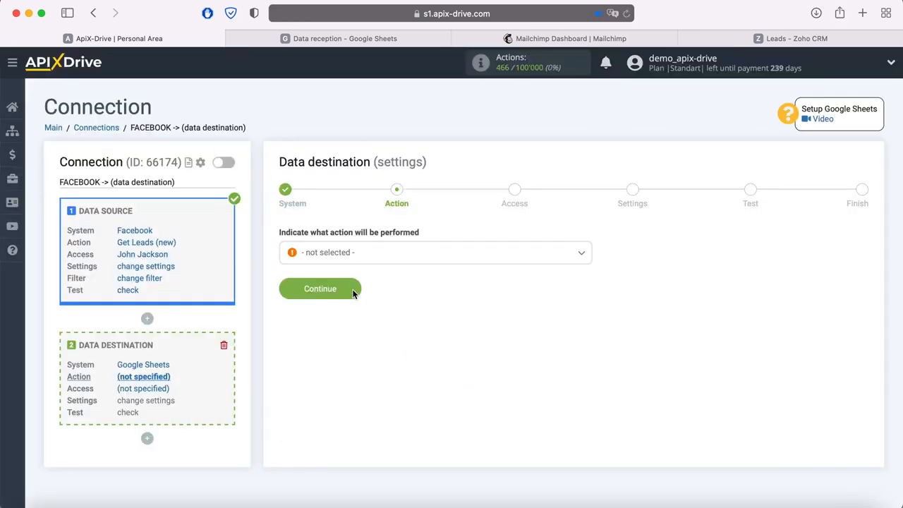
Set the Google Sheets action to Add Row
left_click(373, 262)
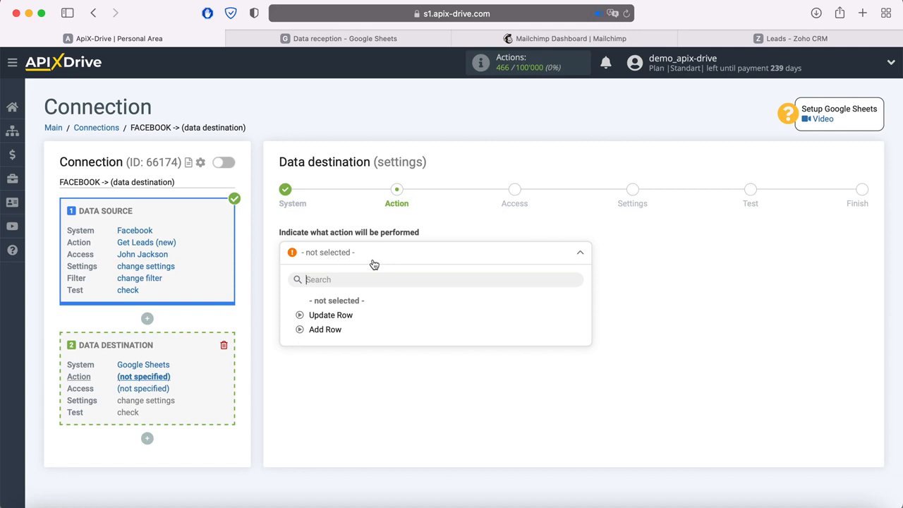
left_click(337, 330)
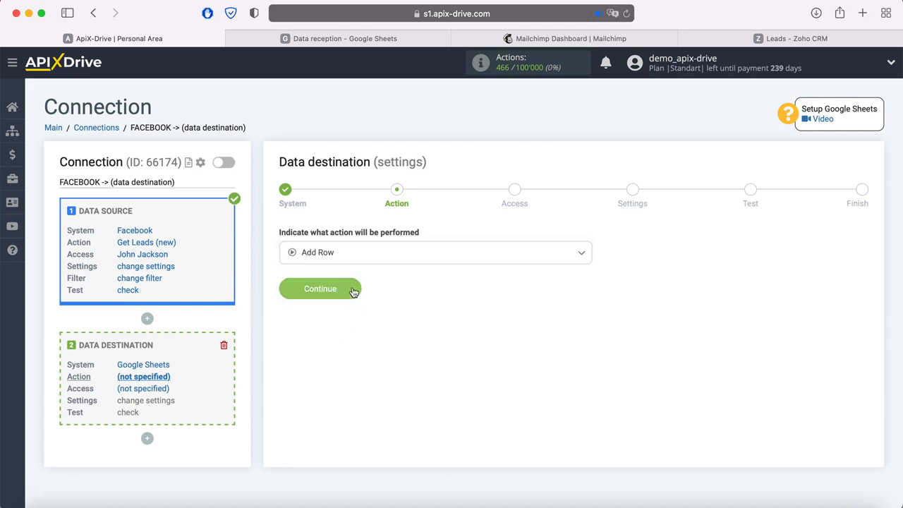
left_click(354, 291)
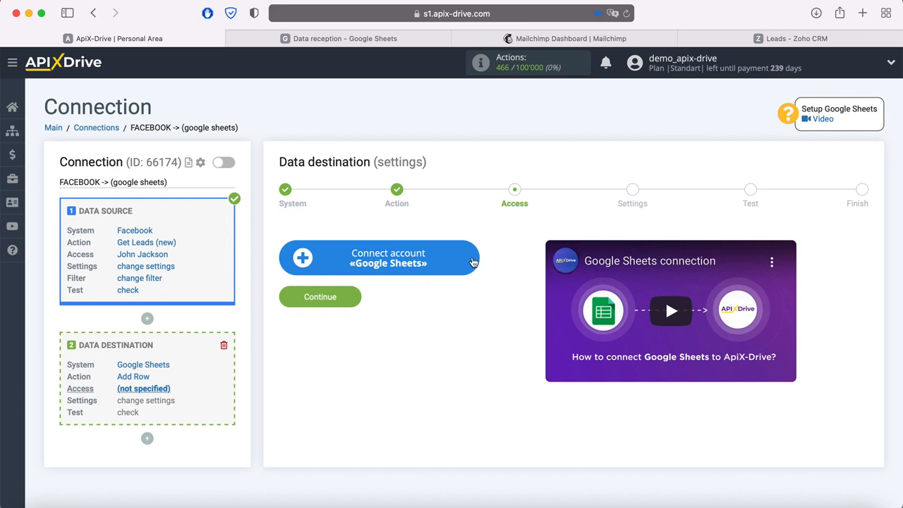
Sign in with Google and allow access to Drive files and Sheets spreadsheets
left_click(474, 261)
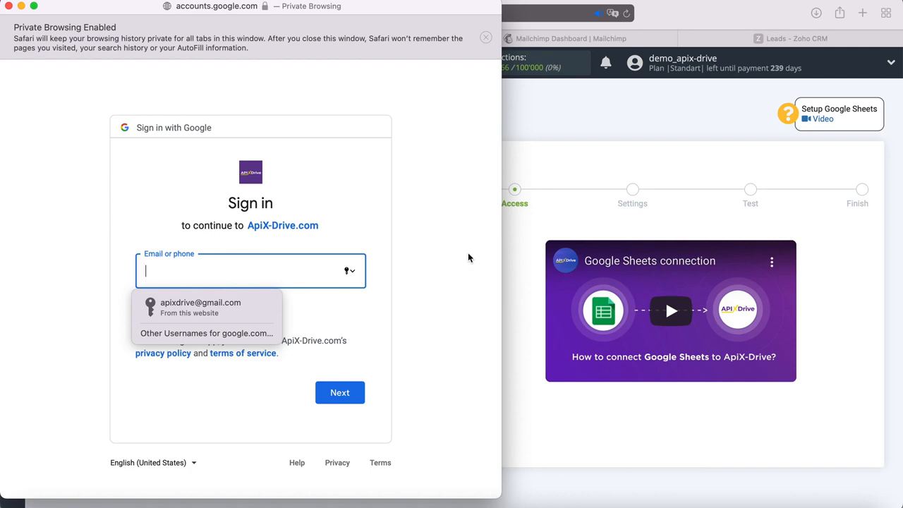
left_click(252, 309)
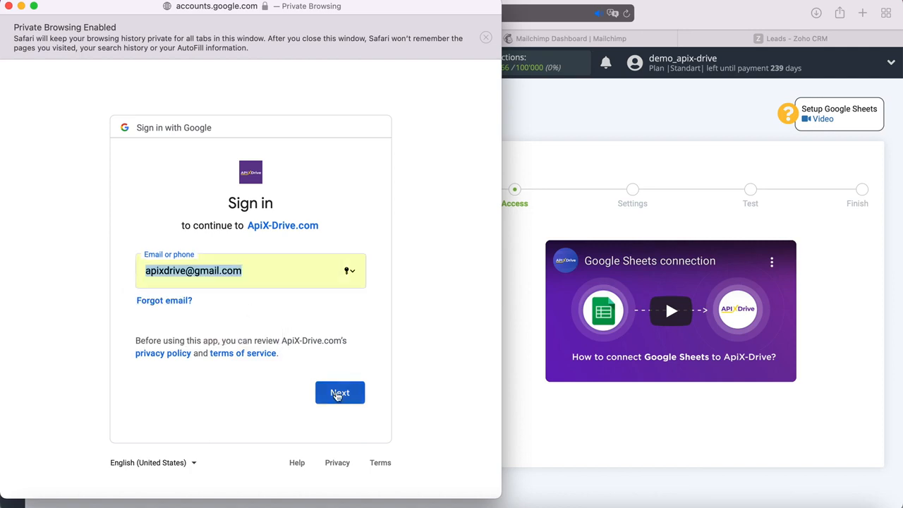
left_click(352, 394)
left_click(212, 307)
left_click(355, 402)
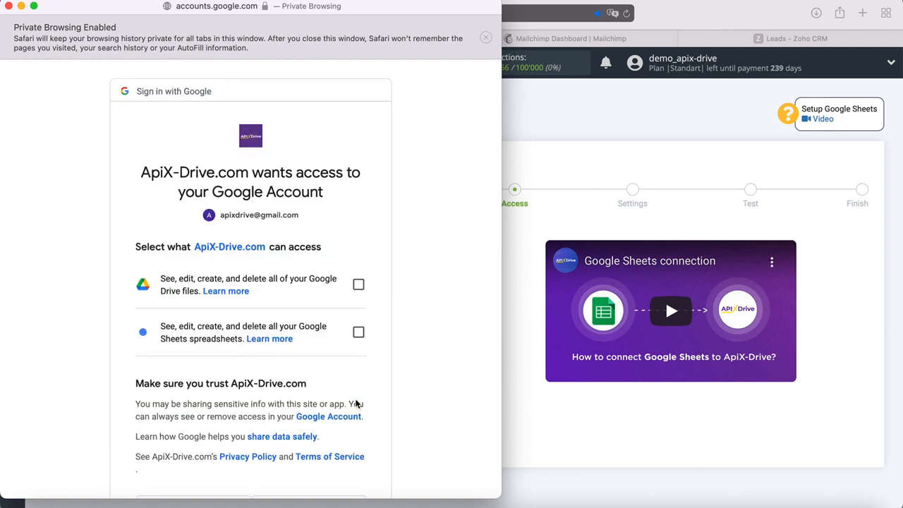
left_click(358, 284)
left_click(358, 332)
scroll(396, 336, "down", 2)
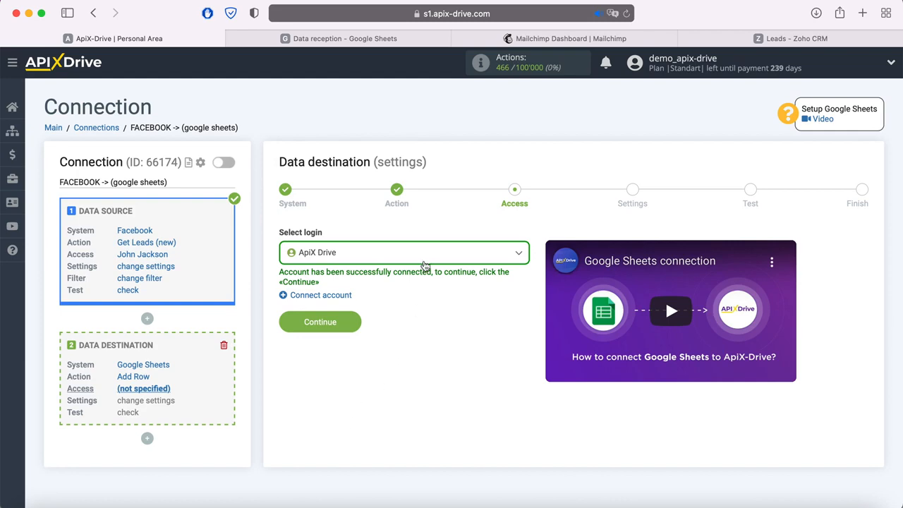
Select the newly connected Google login for the destination
left_click(425, 262)
left_click(340, 328)
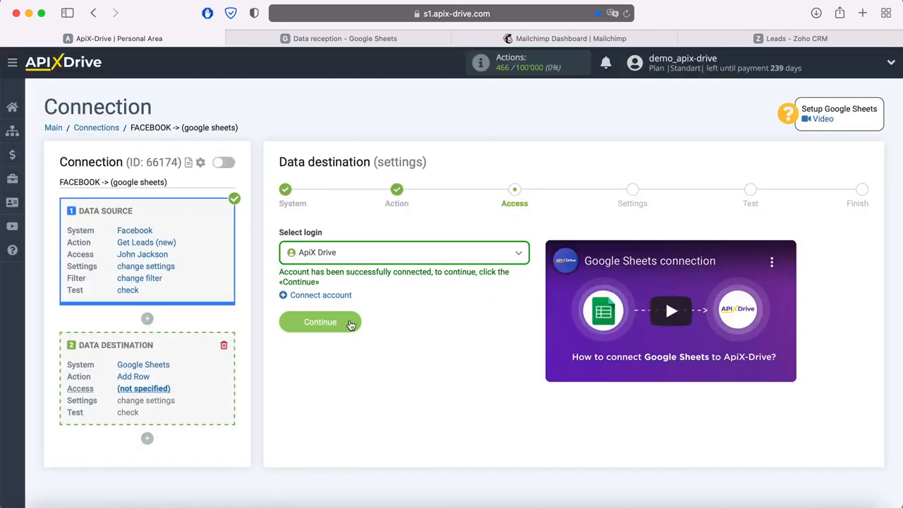
left_click(351, 323)
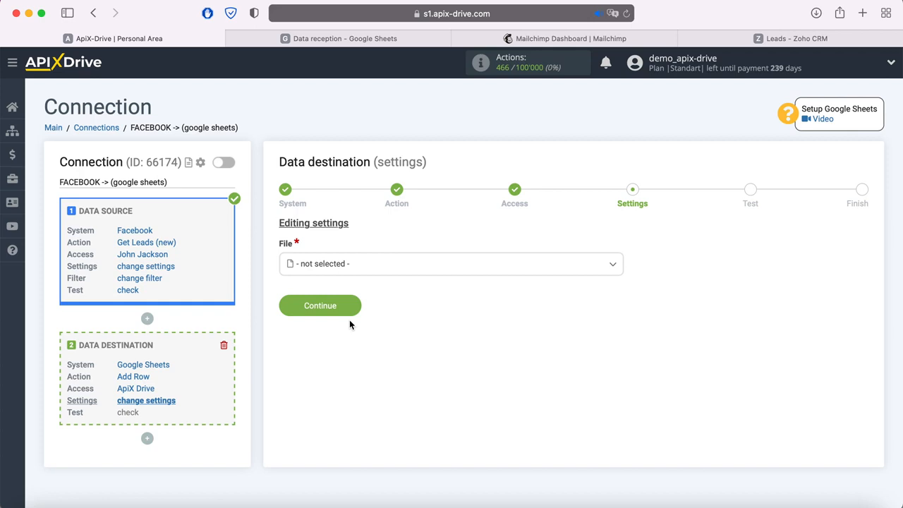
left_click(361, 270)
left_click(337, 329)
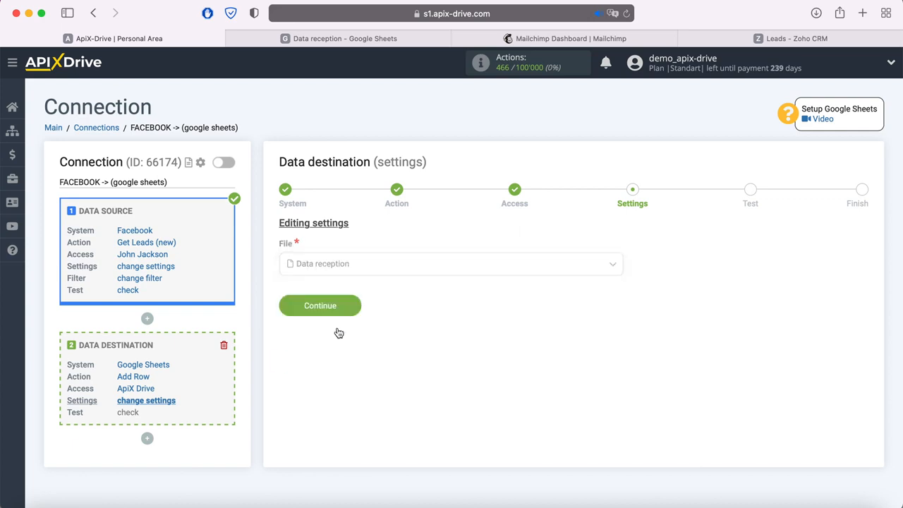
left_click(339, 319)
left_click(330, 383)
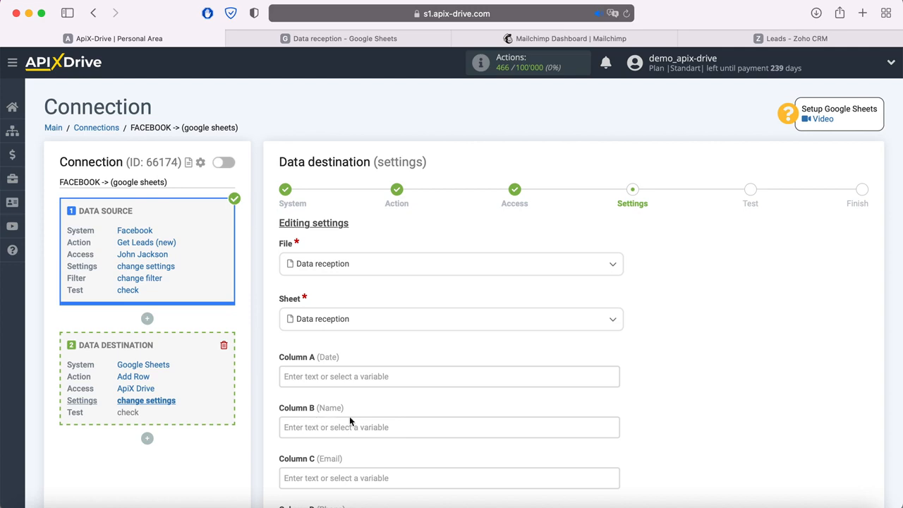
left_click(305, 44)
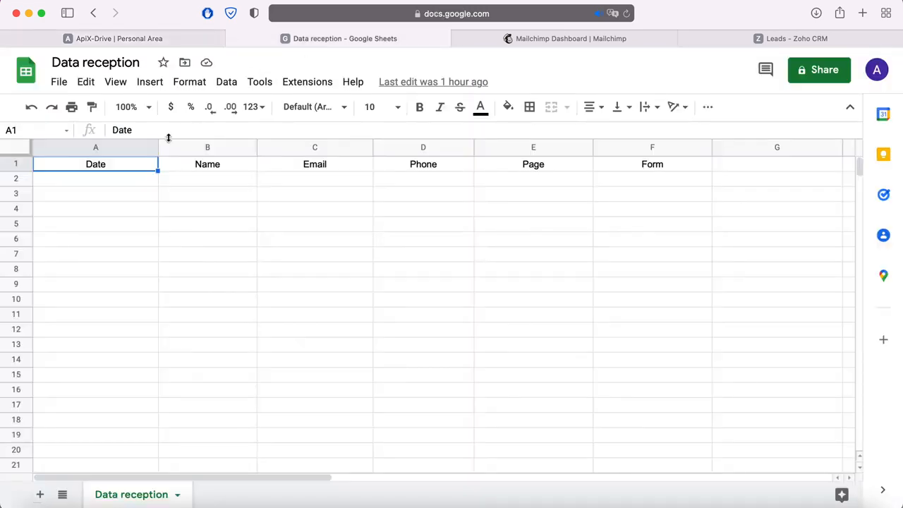
left_click(201, 41)
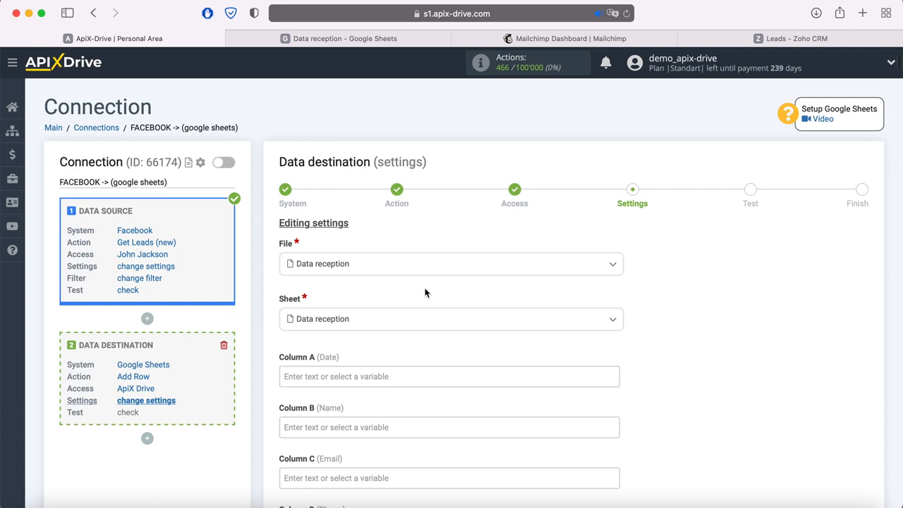
Map Columns A–C to the lead's creation date, full name and email
left_click(342, 372)
scroll(343, 373, "down", 5)
scroll(497, 316, "down", 3)
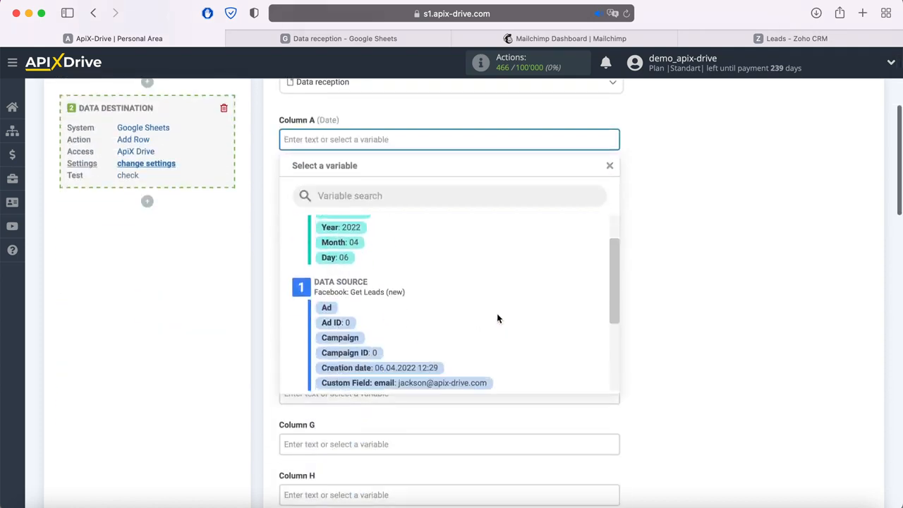
left_click(428, 331)
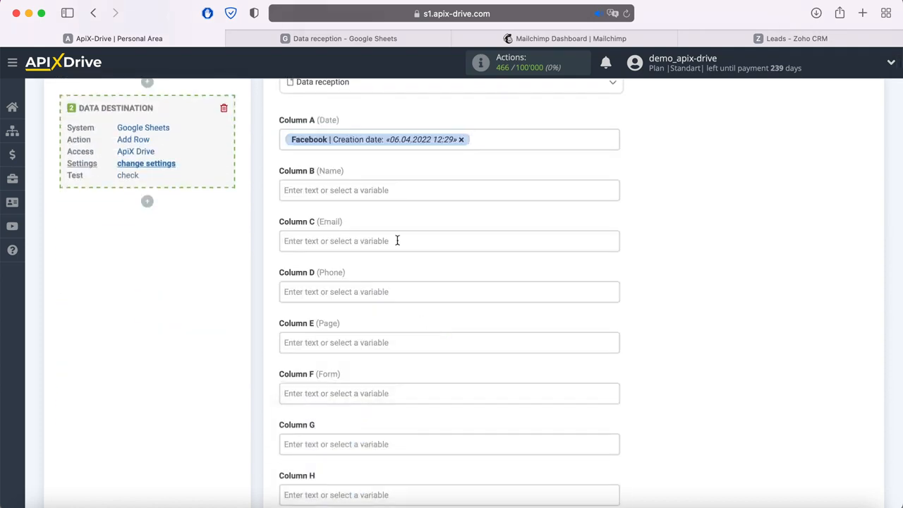
left_click(374, 187)
scroll(384, 195, "down", 2)
scroll(504, 267, "down", 5)
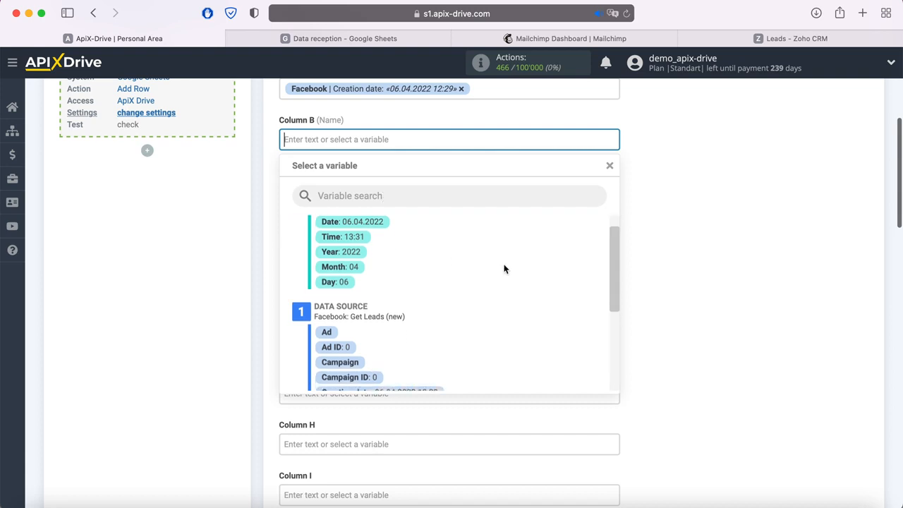
left_click(428, 338)
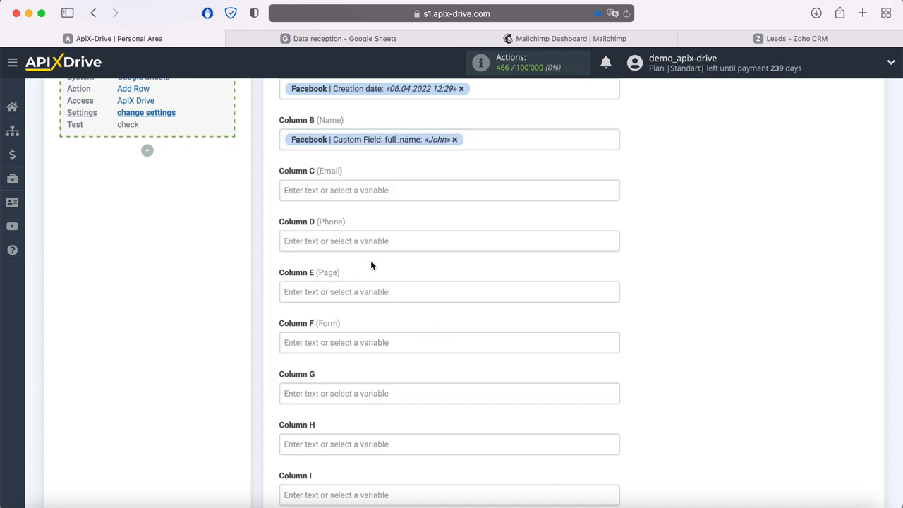
left_click(356, 191)
scroll(393, 228, "down", 3)
scroll(506, 242, "down", 3)
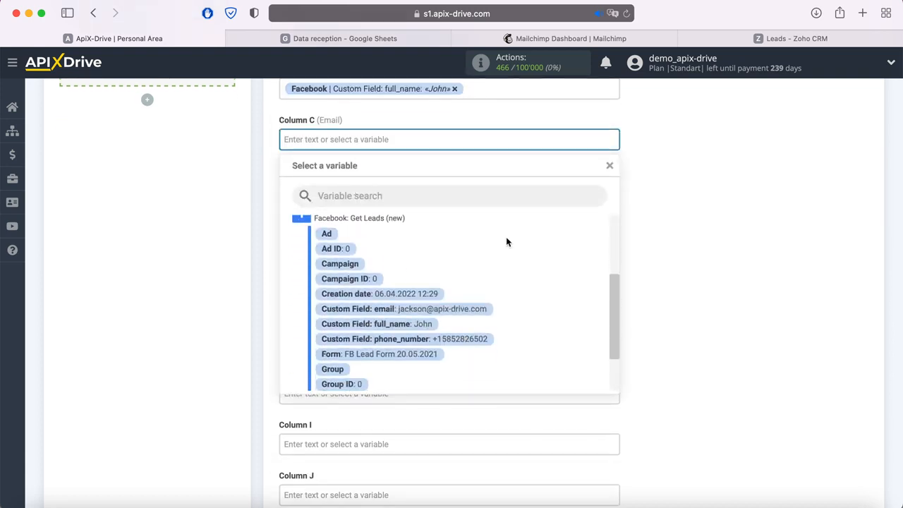
left_click(456, 309)
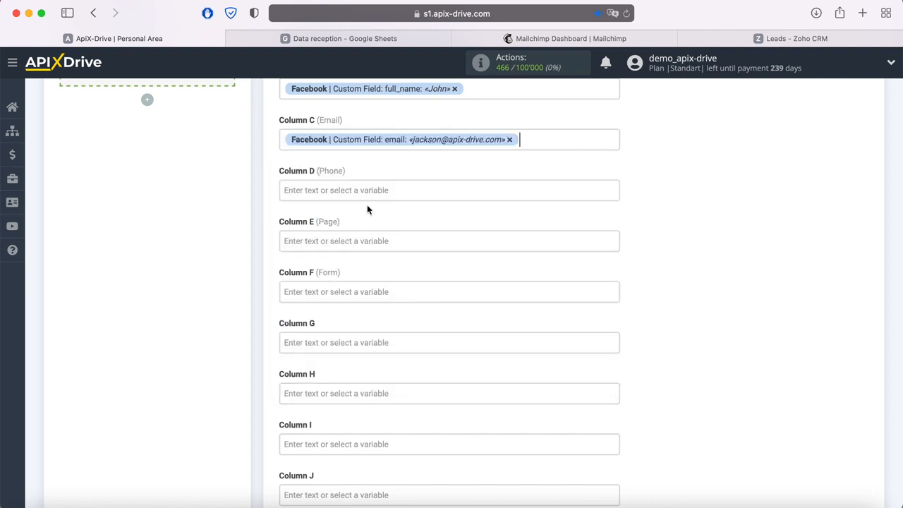
Map Columns D–F to the lead's phone number, page and form name
left_click(367, 201)
scroll(466, 291, "down", 3)
scroll(466, 291, "down", 1)
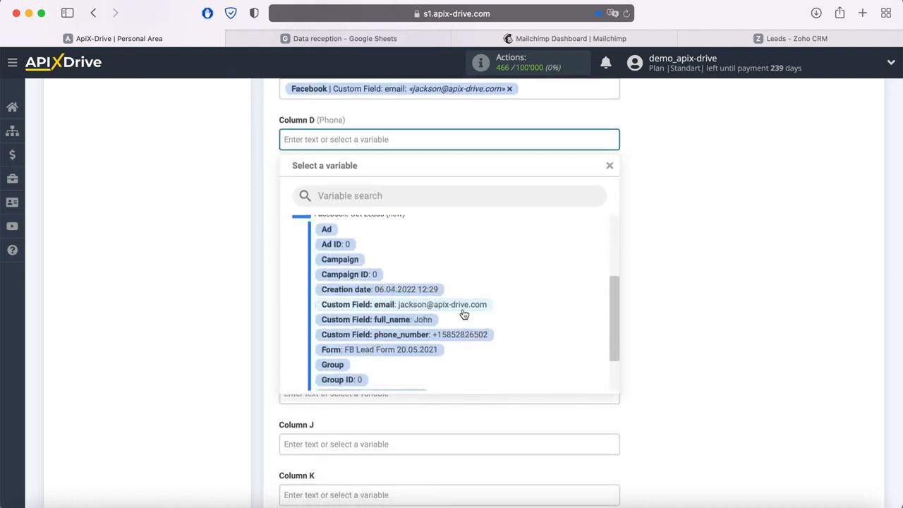
left_click(459, 337)
left_click(374, 187)
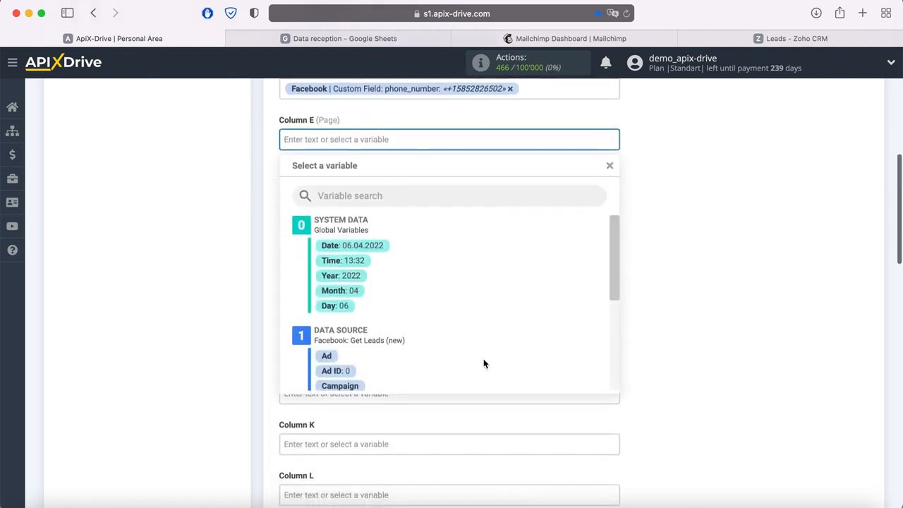
scroll(497, 339, "down", 5)
scroll(497, 343, "down", 2)
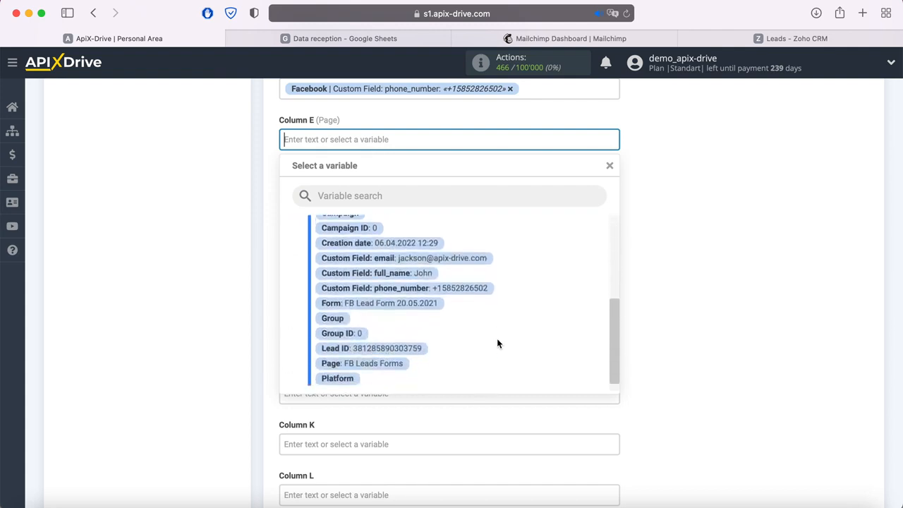
left_click(387, 364)
left_click(361, 192)
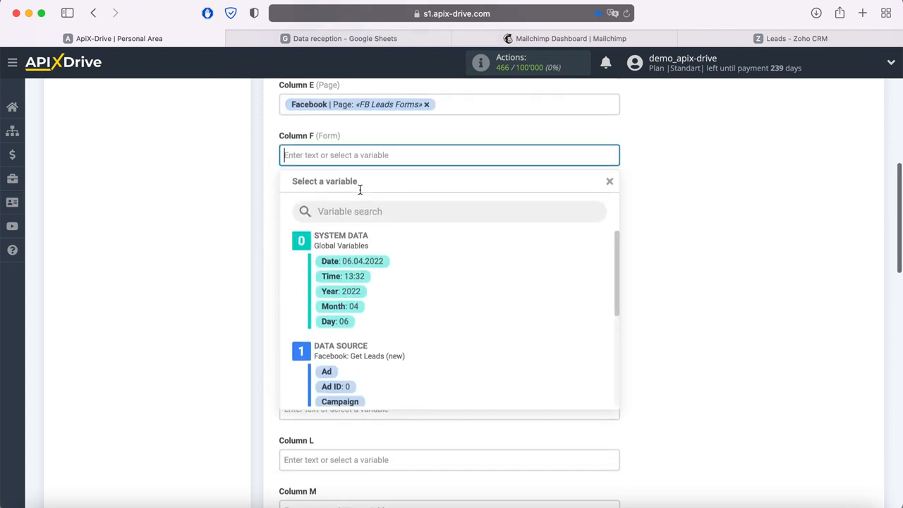
scroll(506, 280, "down", 5)
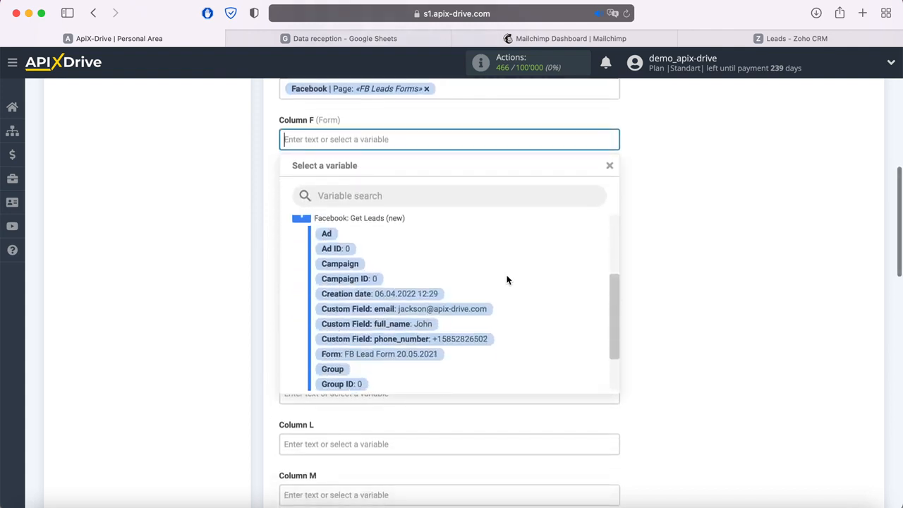
left_click(430, 350)
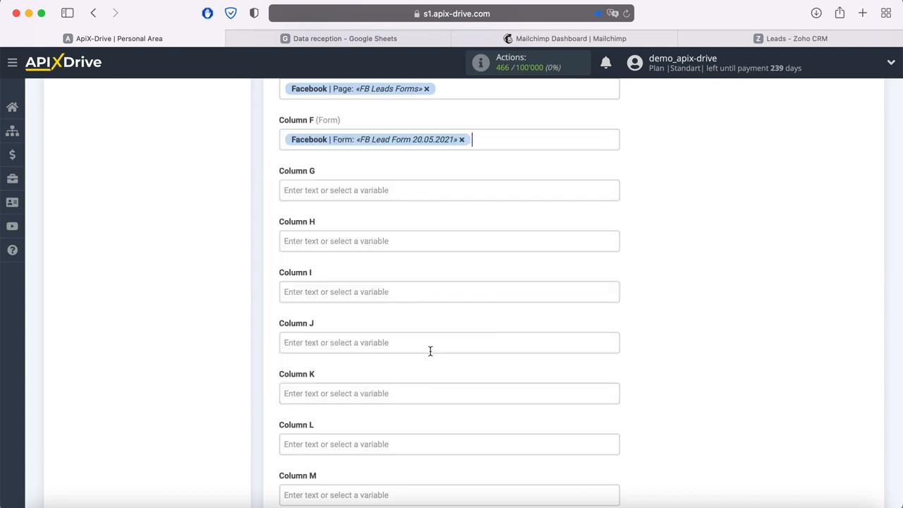
Enter the fixed text 'New Lead from Facebook' in Column G
left_click(340, 191)
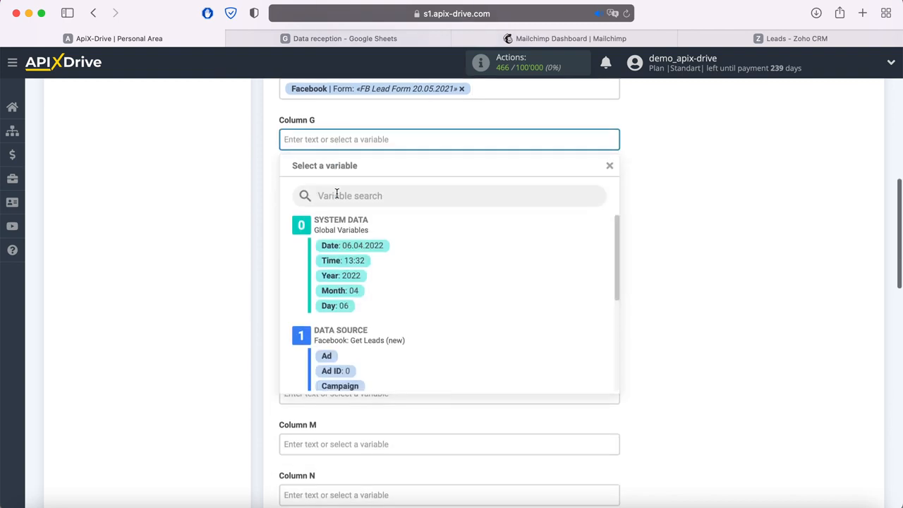
type("New Lead from Facebook")
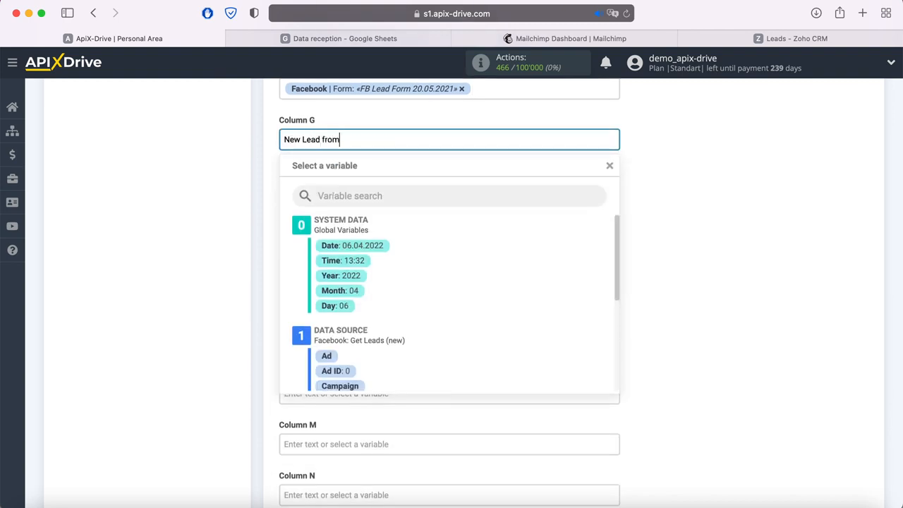
left_click(682, 213)
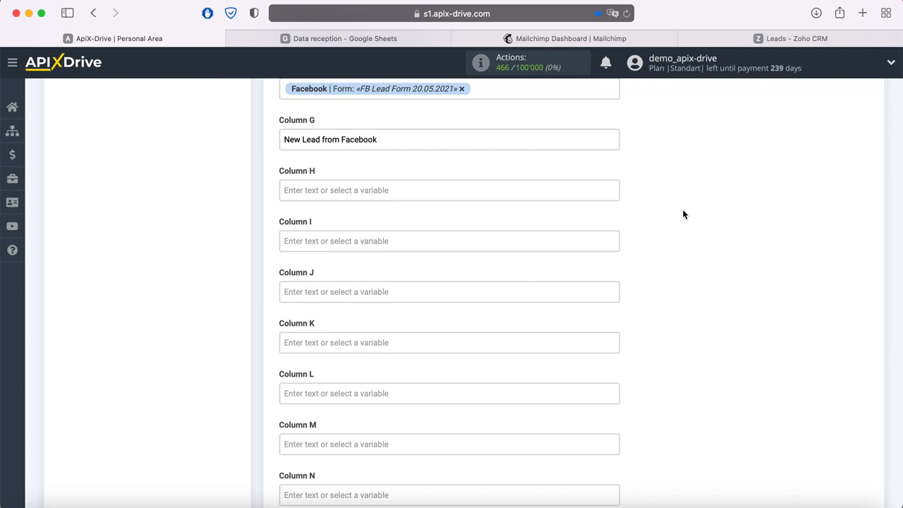
scroll(683, 213, "down", 10)
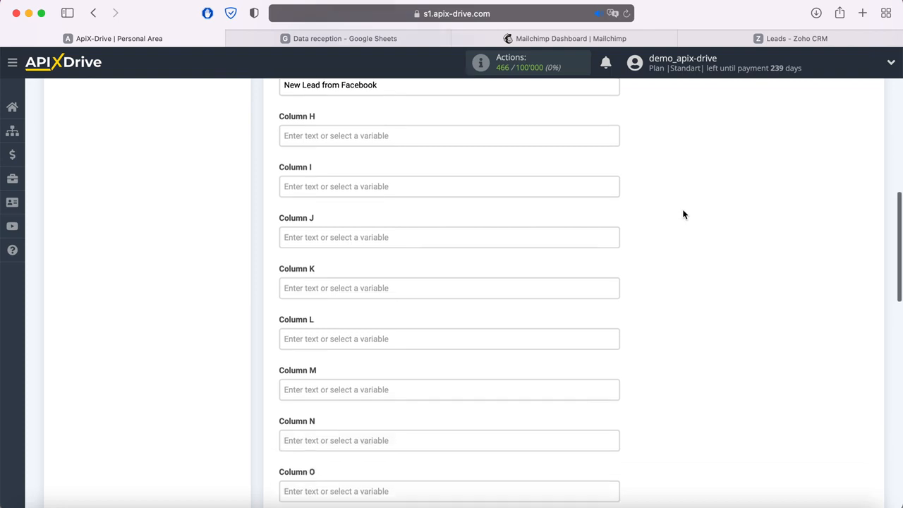
scroll(682, 217, "down", 5)
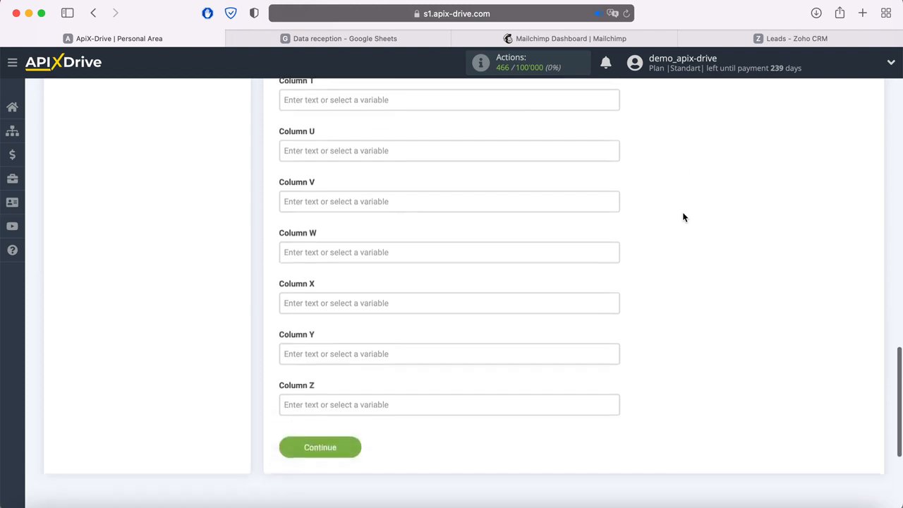
Send the sample lead to Google Sheets and verify the new row in the spreadsheet
left_click(348, 375)
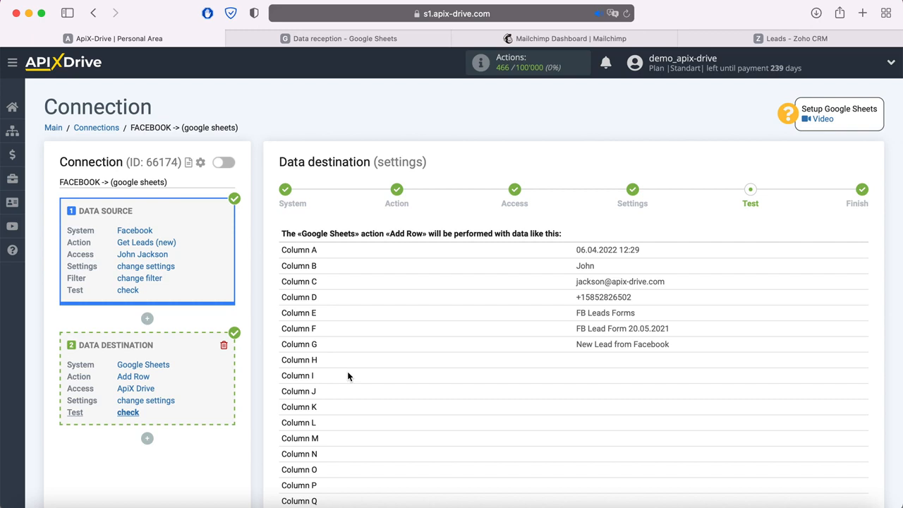
scroll(348, 371, "down", 5)
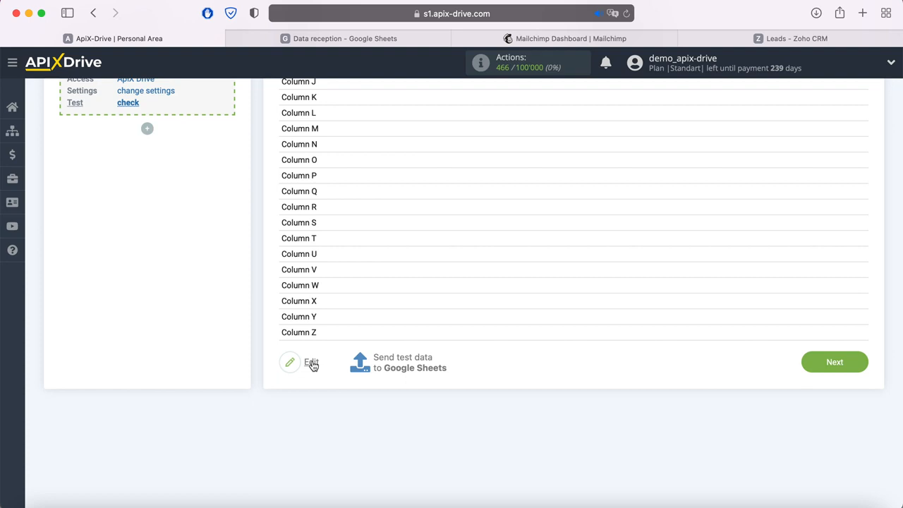
left_click(400, 361)
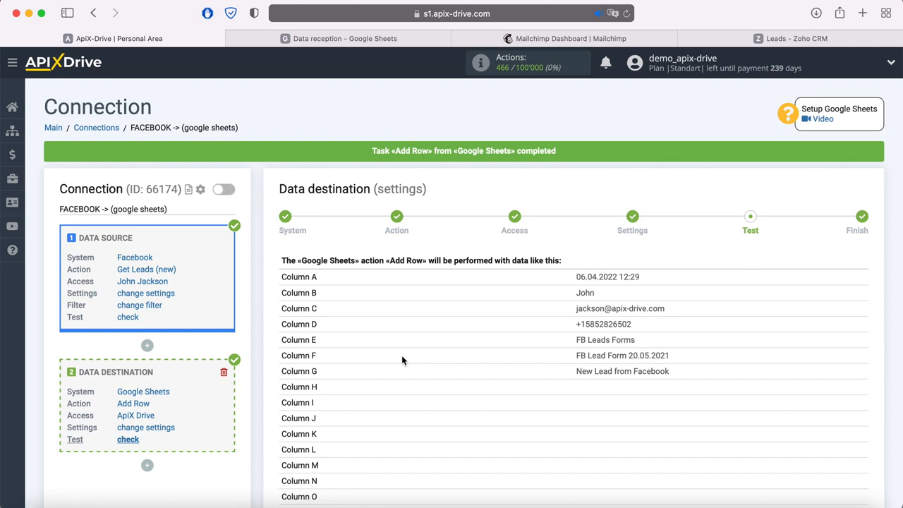
left_click(286, 39)
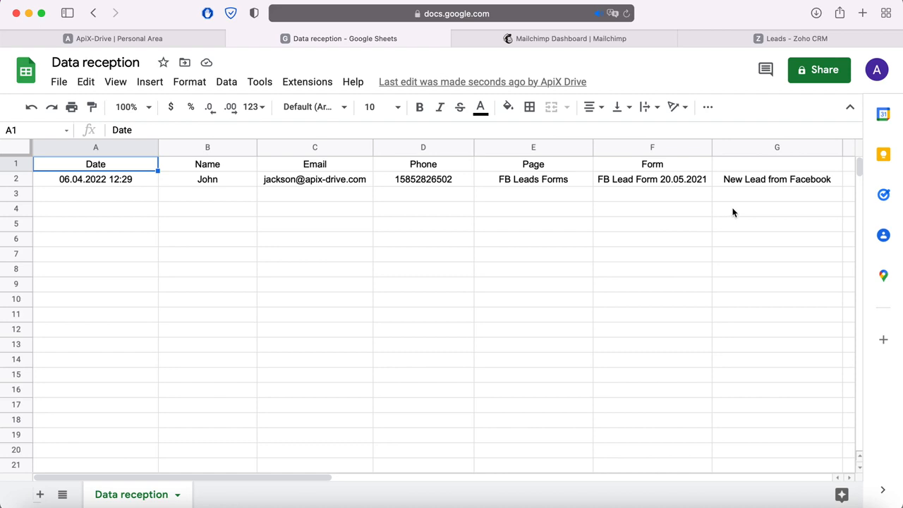
left_click(149, 33)
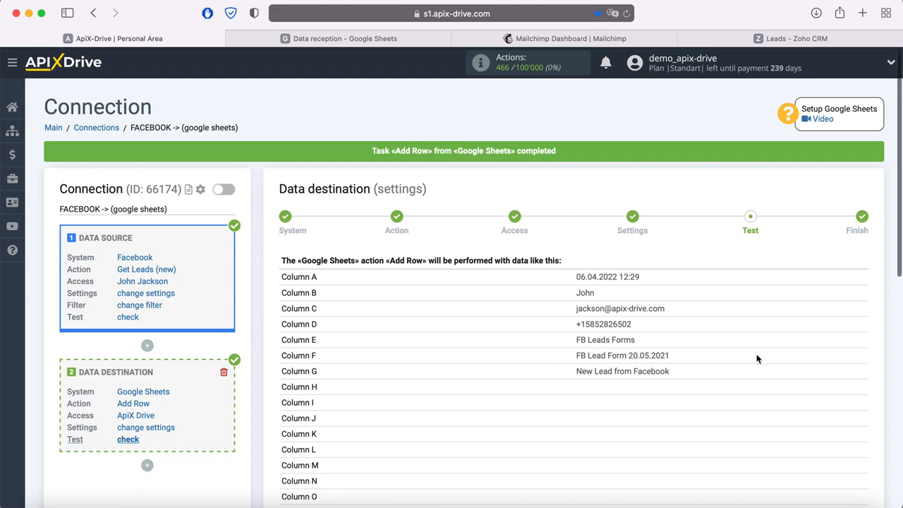
scroll(763, 358, "down", 5)
Complete the Google Sheets destination and reveal the add-step options below it
left_click(860, 426)
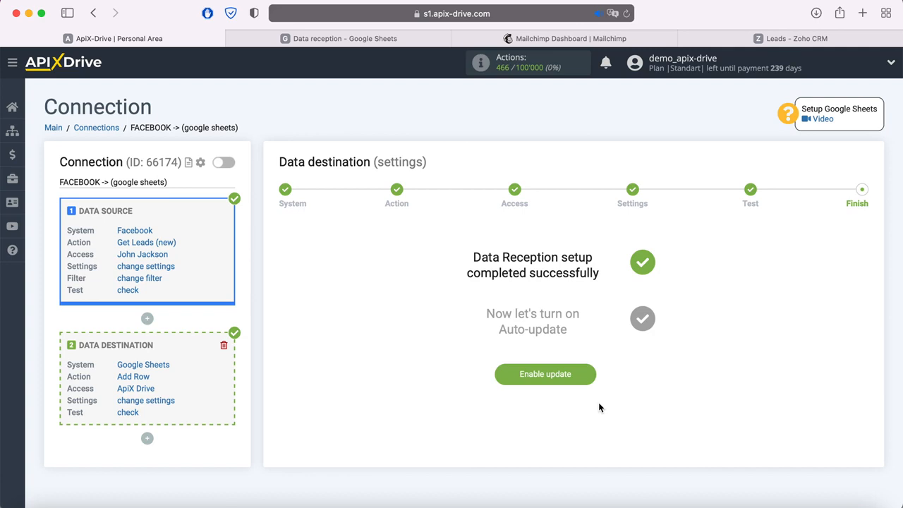
left_click(147, 438)
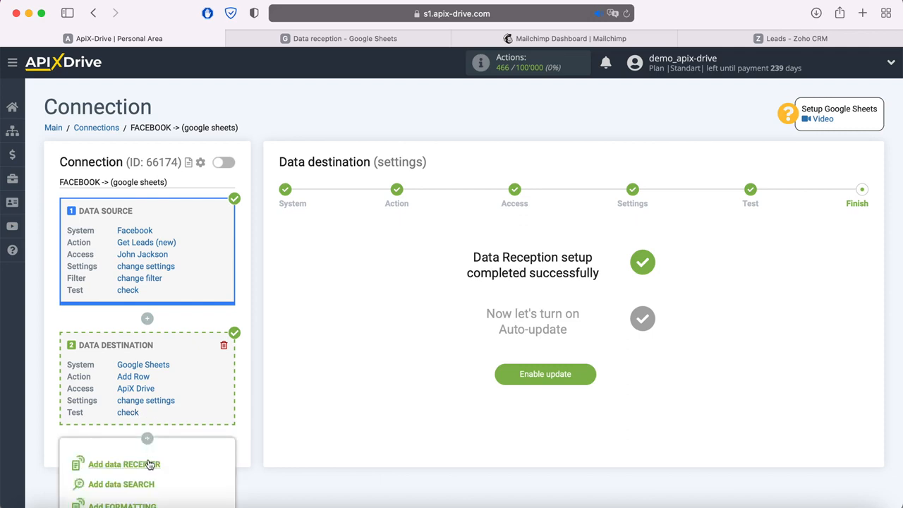
Add a third data destination and choose Mailchimp as its system
left_click(150, 464)
scroll(300, 372, "down", 2)
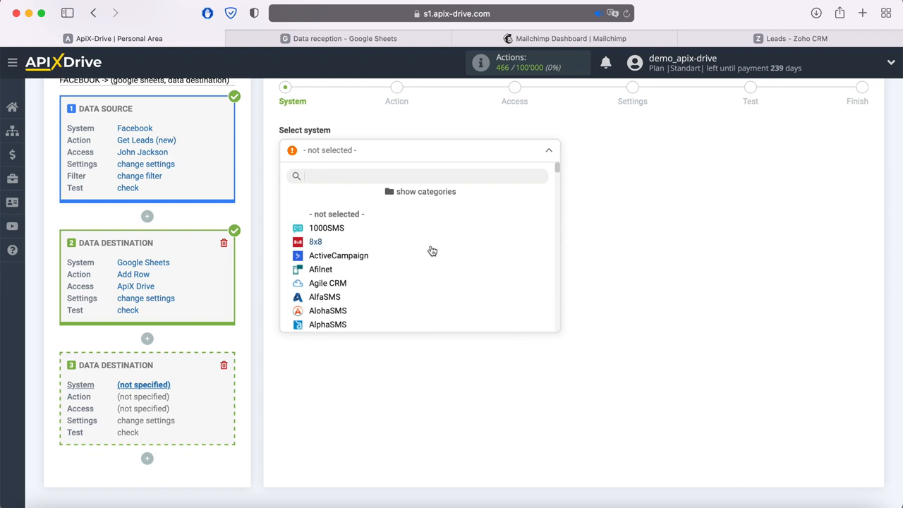
scroll(433, 250, "down", 15)
scroll(436, 251, "down", 15)
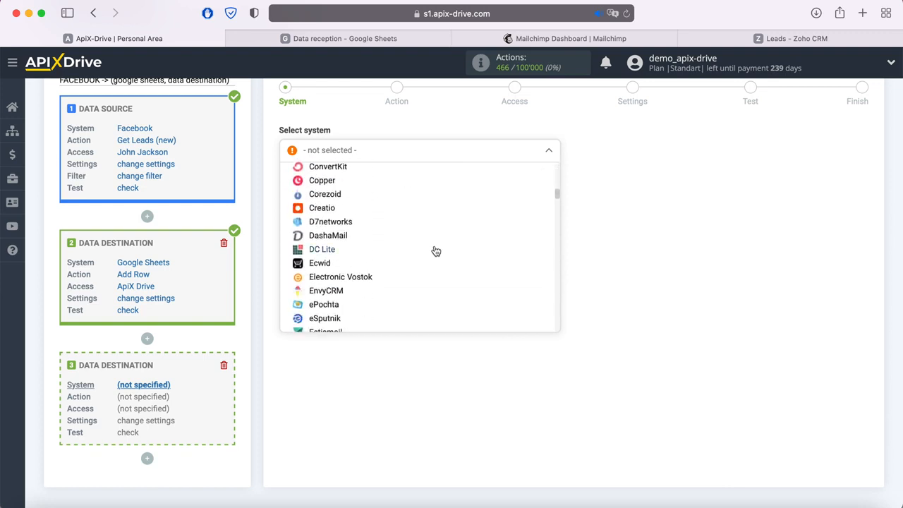
scroll(433, 255, "down", 15)
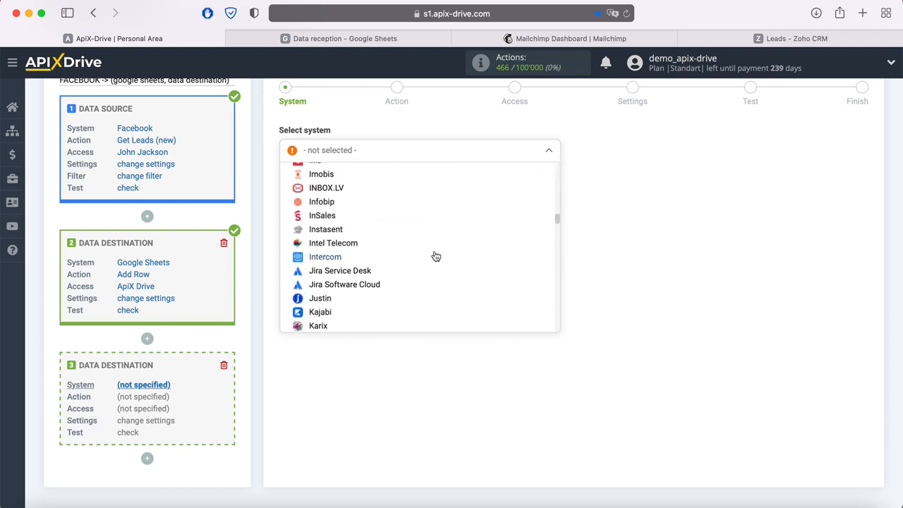
left_click(335, 249)
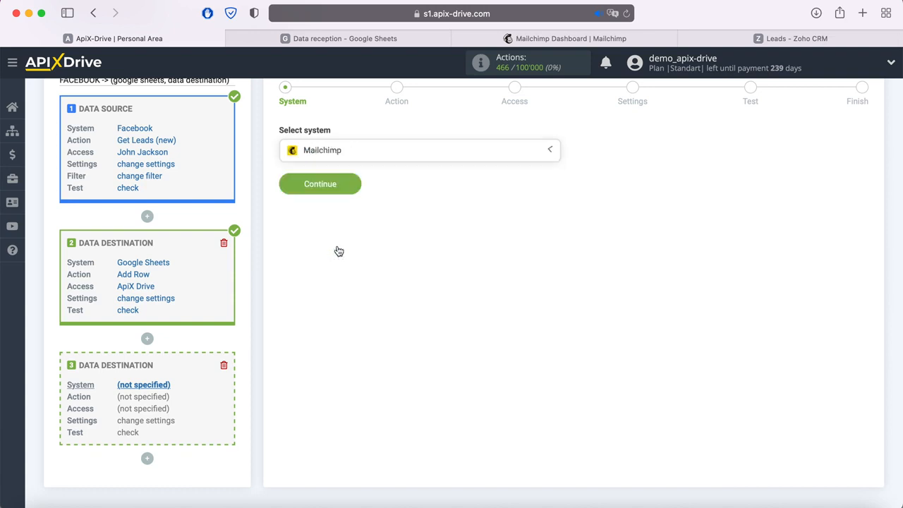
left_click(353, 185)
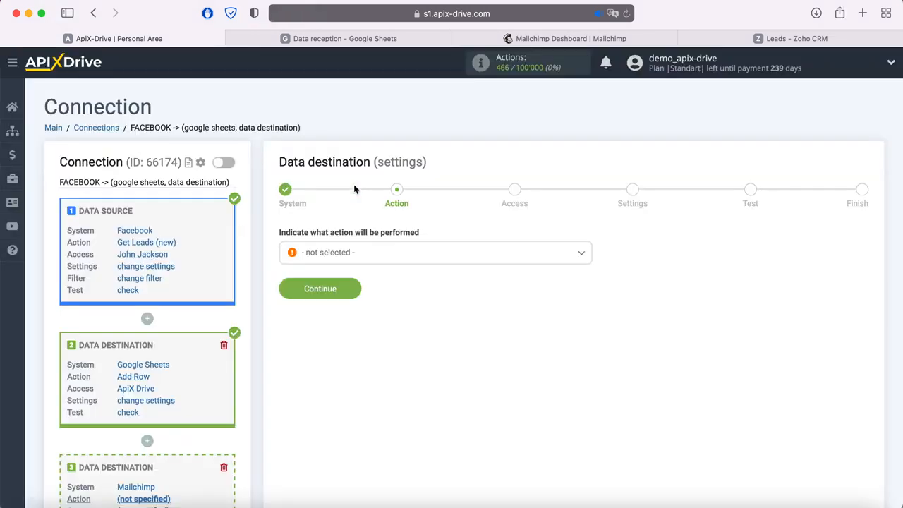
Set the Mailchimp action to Add Contacts, start connecting a Mailchimp account, and switch to Mailchimp
left_click(386, 251)
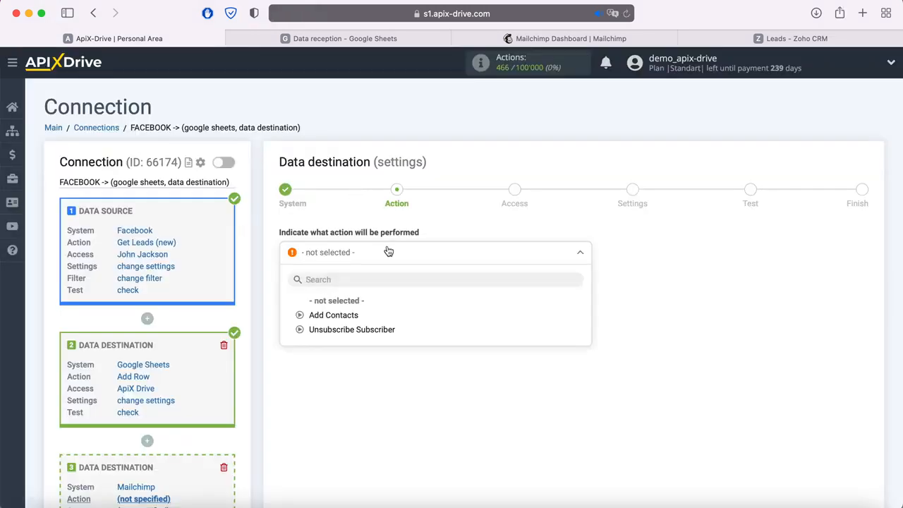
left_click(349, 316)
left_click(352, 290)
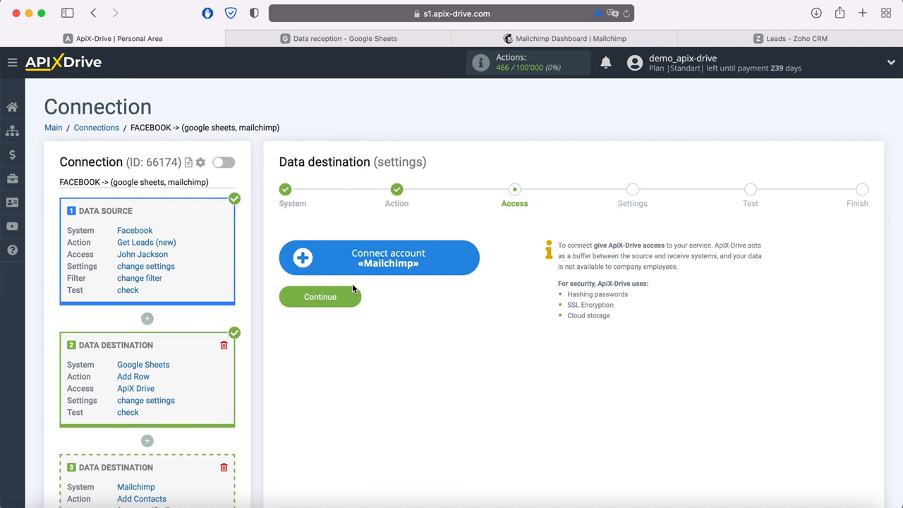
left_click(470, 257)
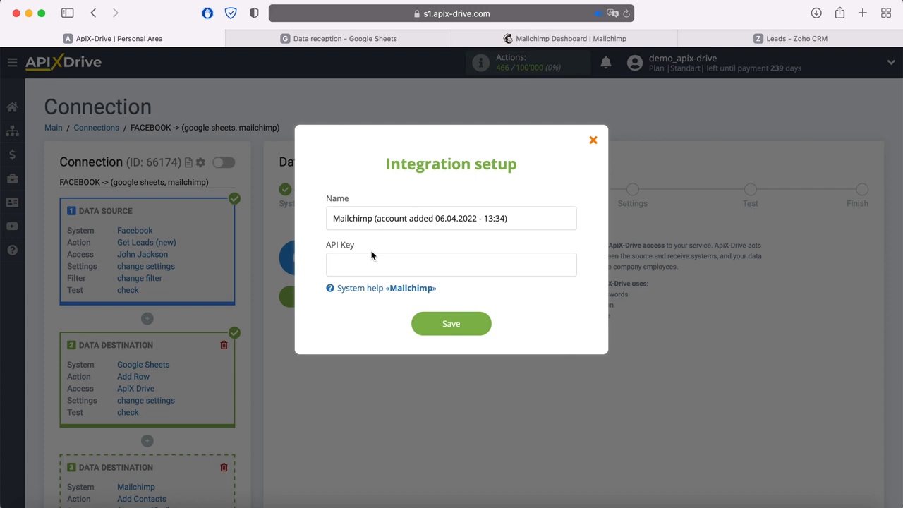
left_click(511, 39)
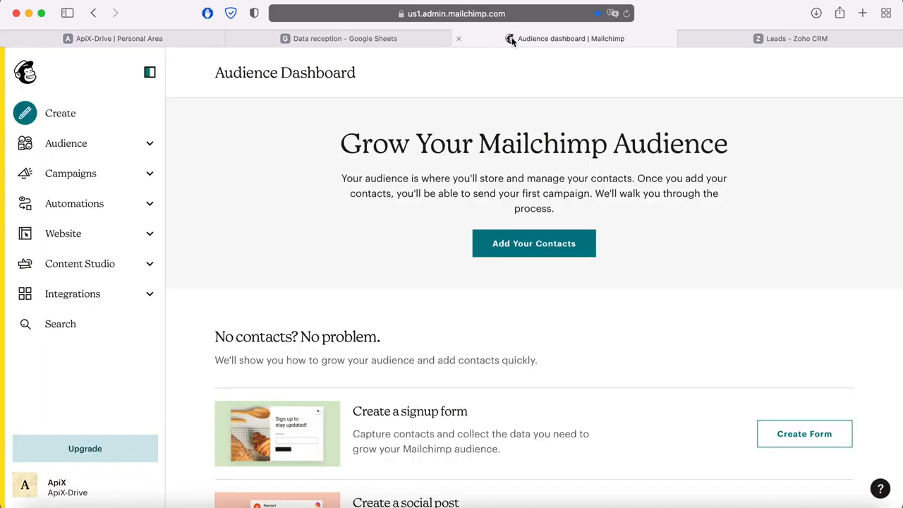
Open Mailchimp's API Keys page through Profile > Extras
left_click(25, 486)
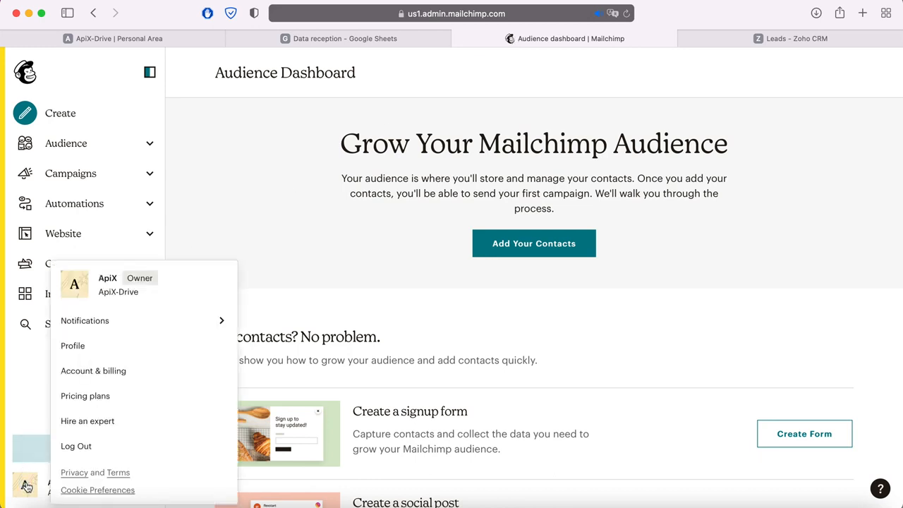
left_click(72, 345)
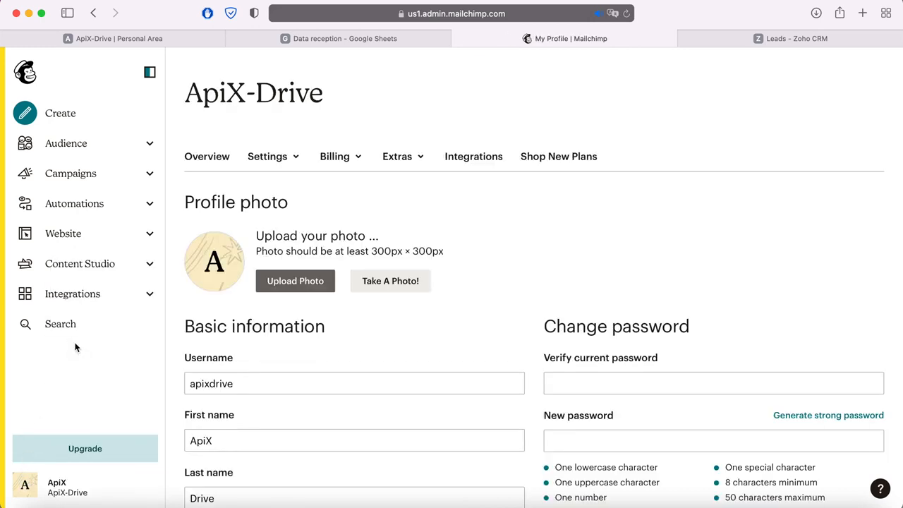
left_click(406, 160)
left_click(406, 214)
scroll(407, 217, "down", 5)
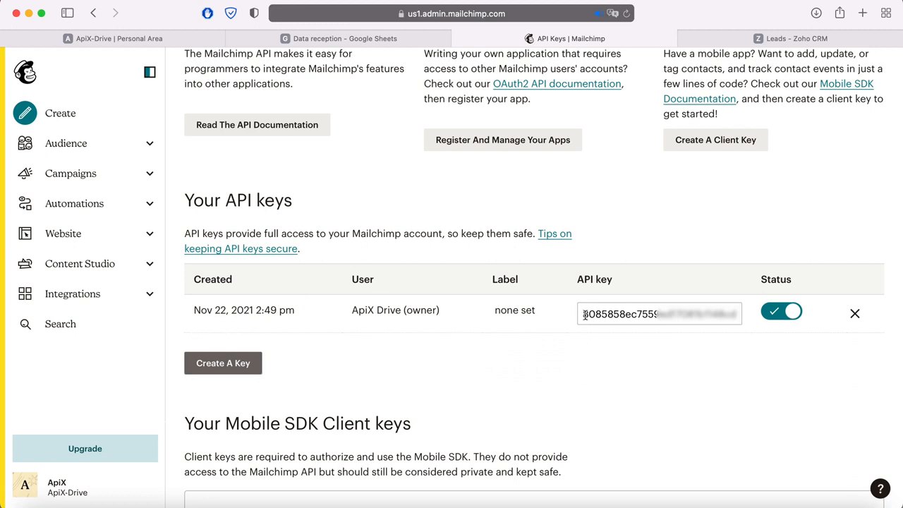
Copy the existing active Mailchimp API key
left_click_drag(583, 314, 756, 308)
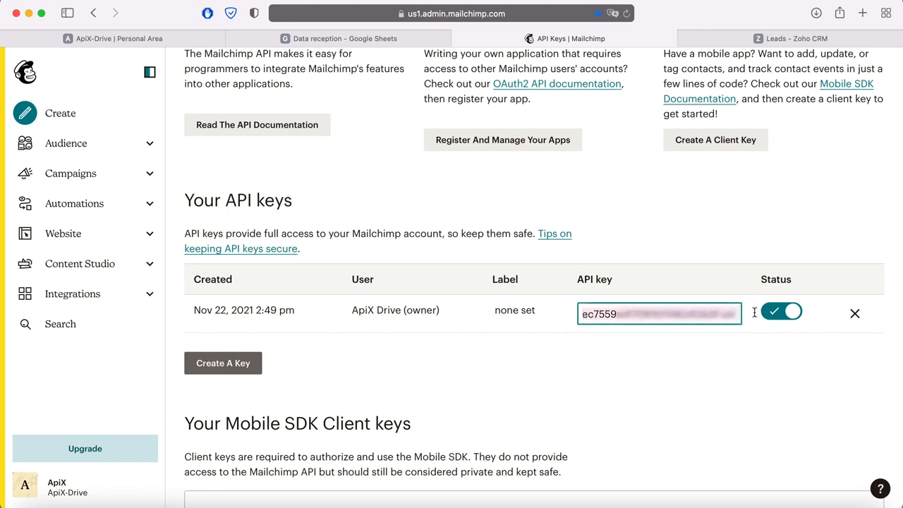
right_click(736, 312)
left_click(628, 337)
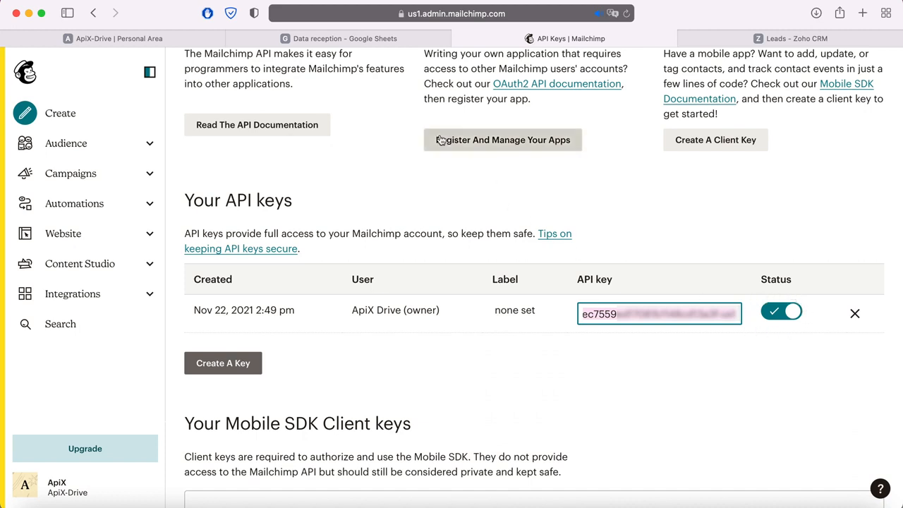
Back in ApiX-Drive, paste the API key and save the Mailchimp account connection
left_click(180, 40)
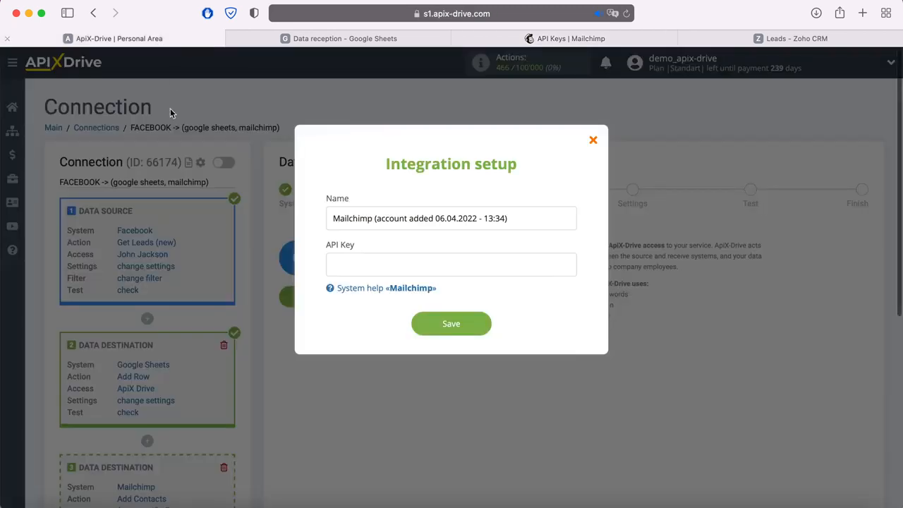
right_click(368, 266)
left_click(389, 296)
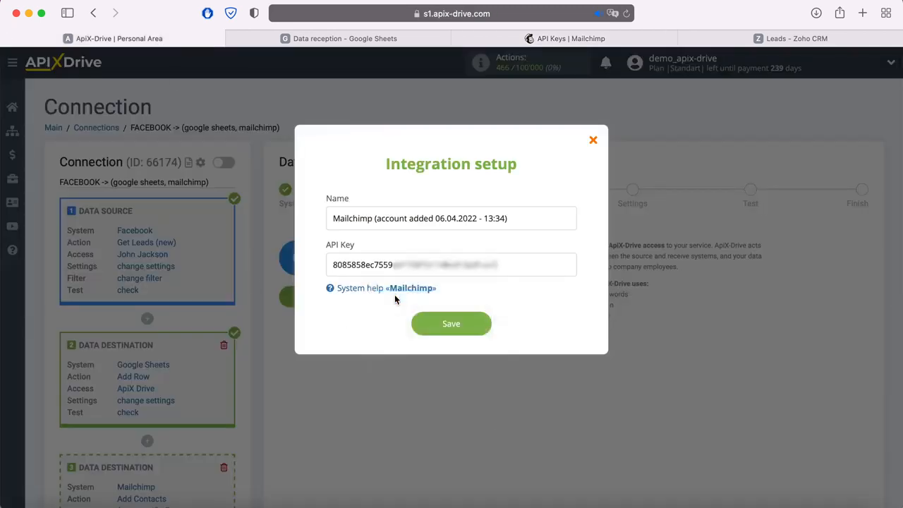
left_click(484, 323)
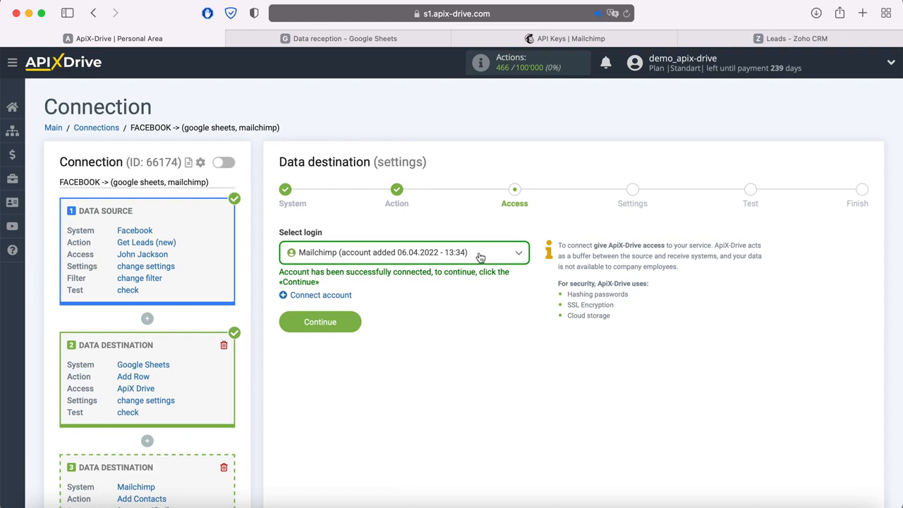
Select the connected Mailchimp login and continue to Settings
left_click(480, 254)
left_click(450, 330)
left_click(354, 324)
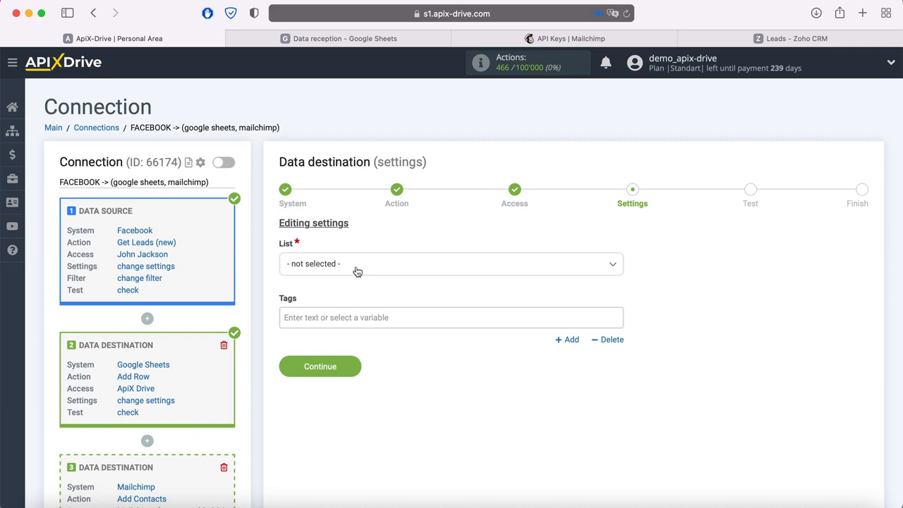
Send contacts to the ApiX-Drive list and fill E-mail from the lead's email field
left_click(354, 268)
left_click(324, 330)
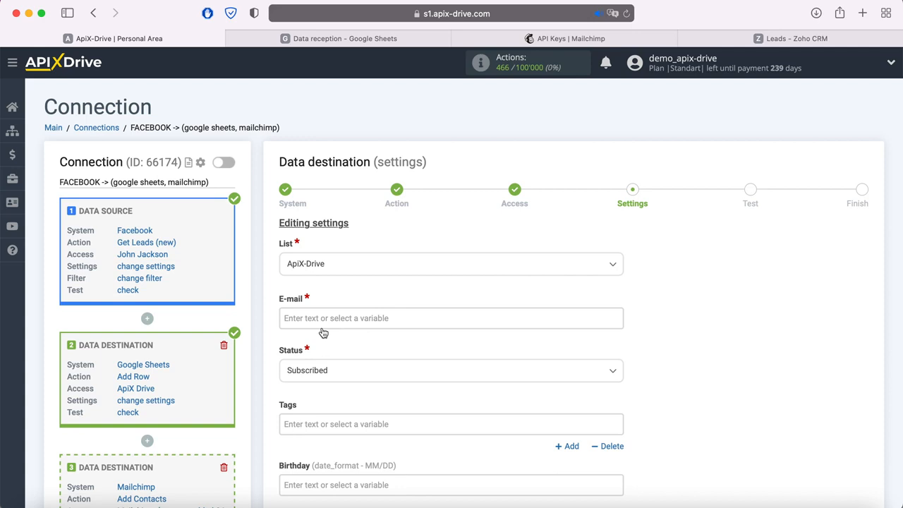
left_click(323, 319)
scroll(418, 310, "down", 5)
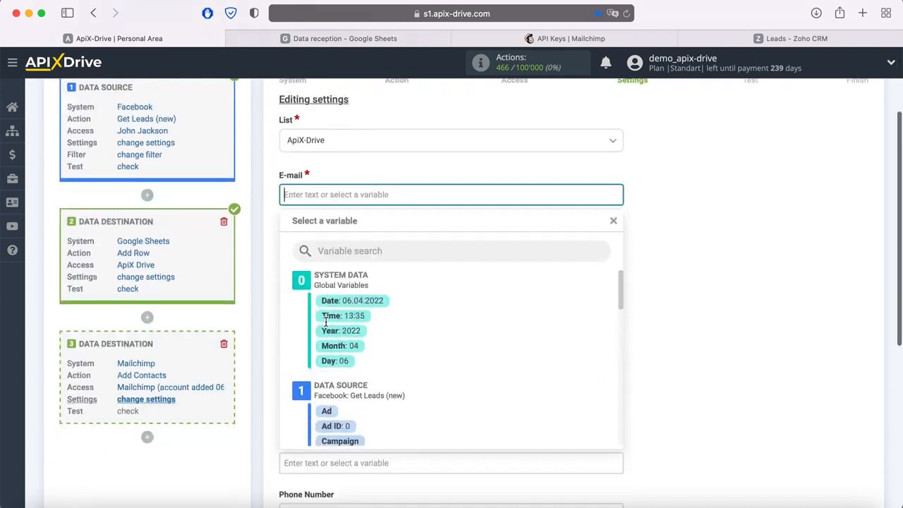
scroll(477, 297, "down", 2)
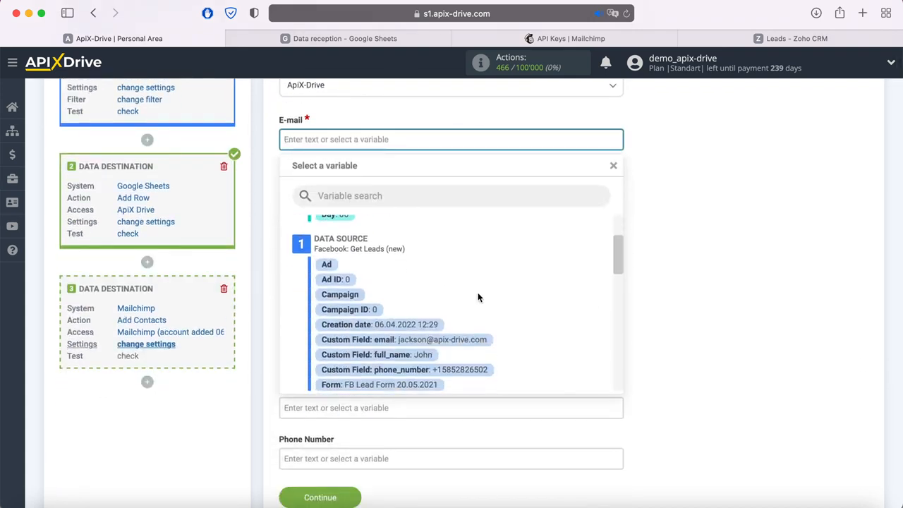
left_click(456, 343)
Map Tags to the form name, First Name to full_name, Phone Number to phone_number, then continue
left_click(355, 245)
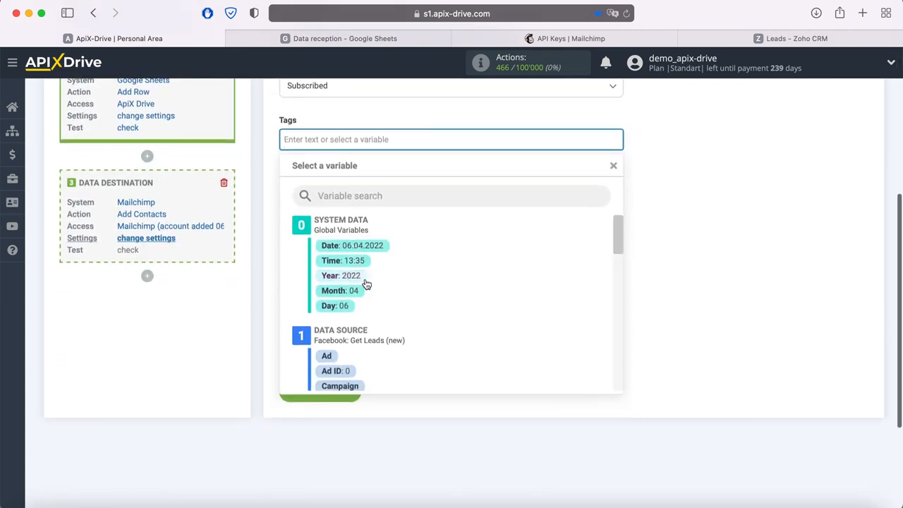
scroll(475, 276, "down", 4)
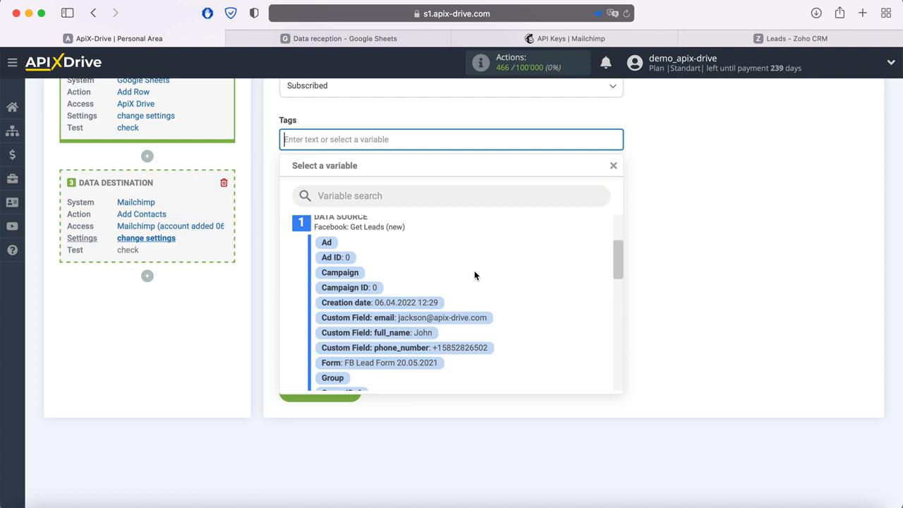
left_click(420, 363)
left_click(364, 257)
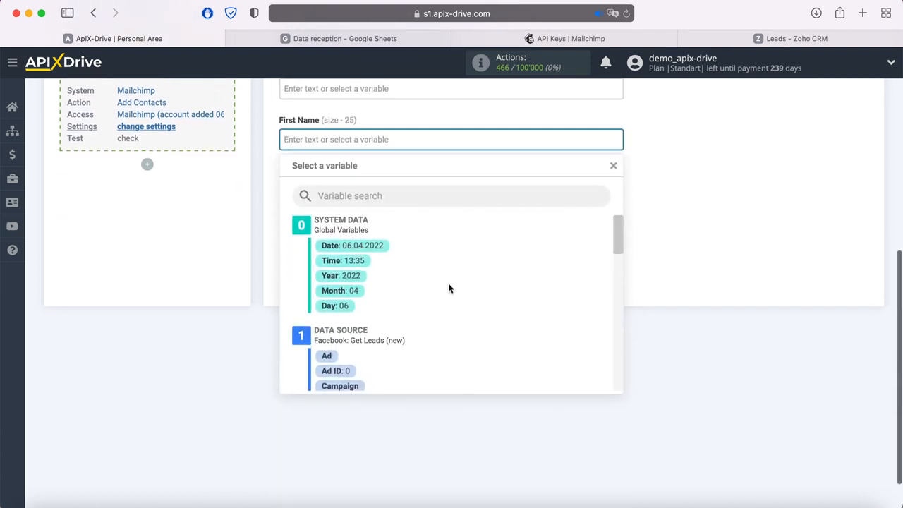
scroll(447, 288, "down", 3)
left_click(426, 332)
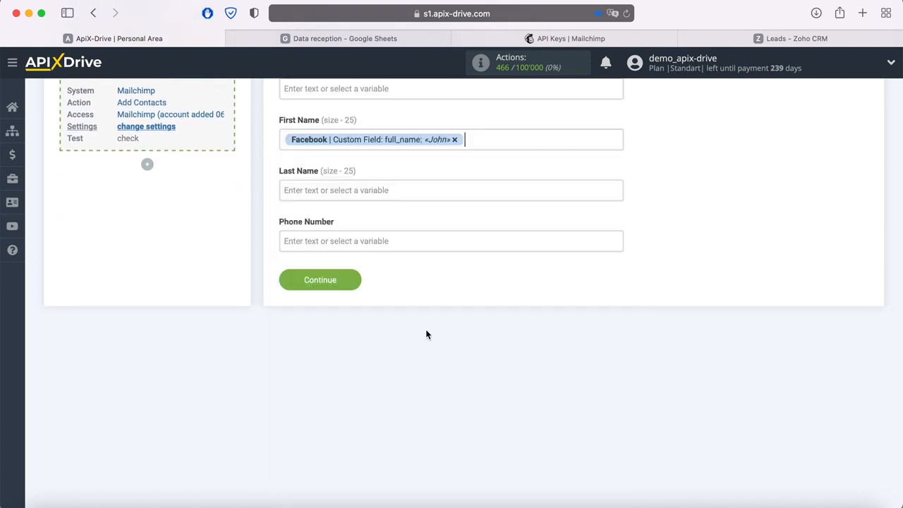
left_click(358, 242)
scroll(466, 316, "down", 3)
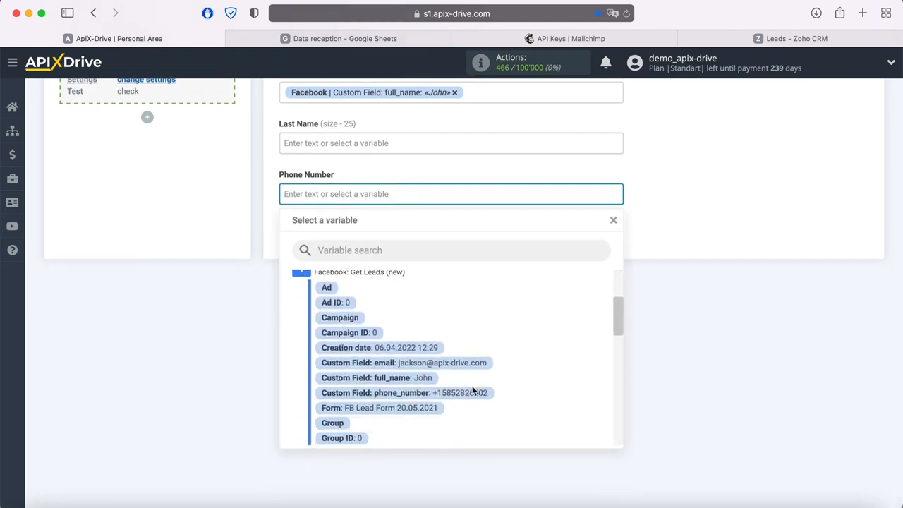
left_click(473, 391)
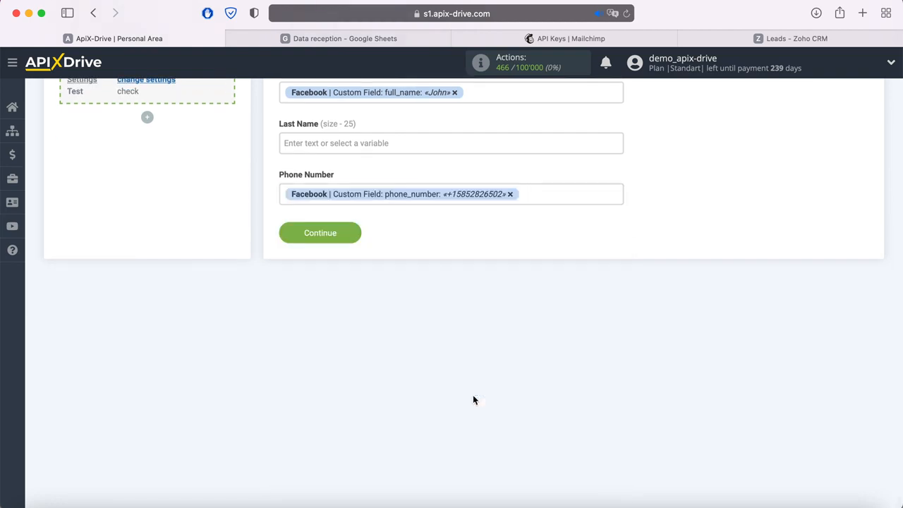
left_click(349, 234)
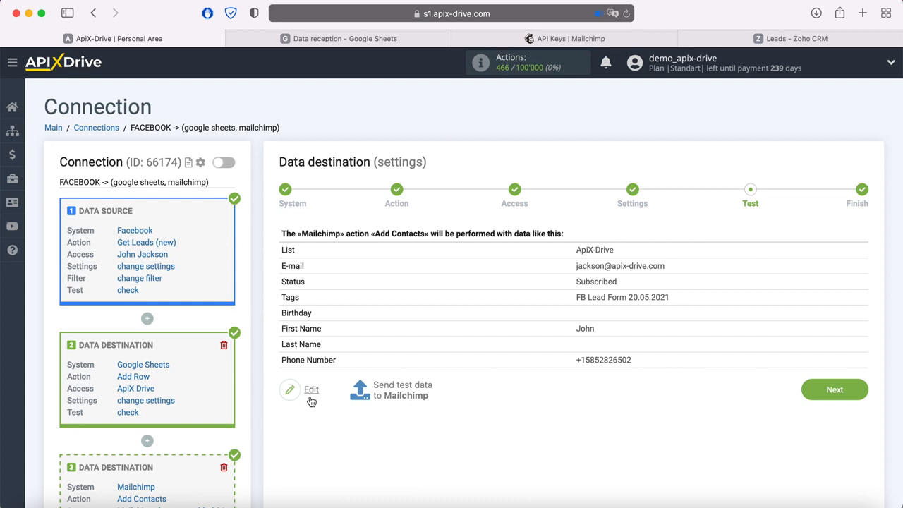
Send the Add Contacts test data to Mailchimp, then bring Mailchimp to the front
left_click(402, 386)
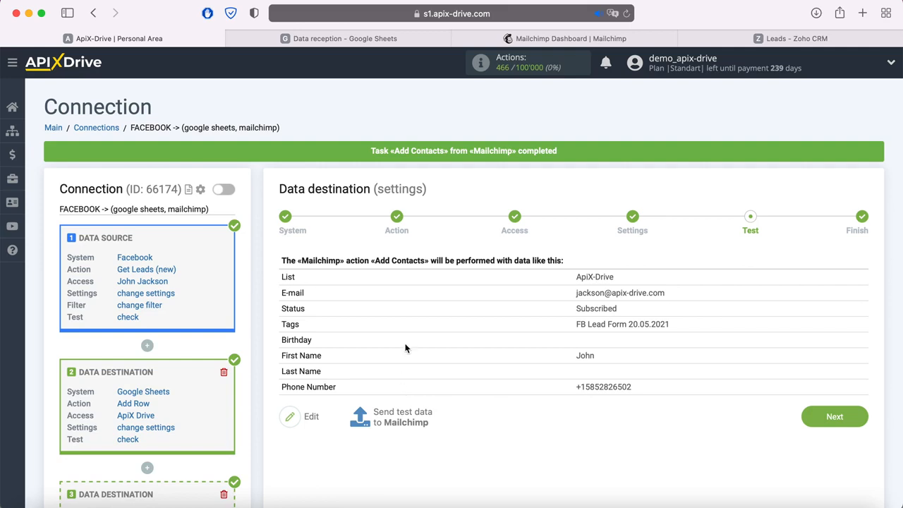
left_click(508, 40)
Check the new test contact's profile under Audience > All contacts, then return to ApiX-Drive
left_click(149, 145)
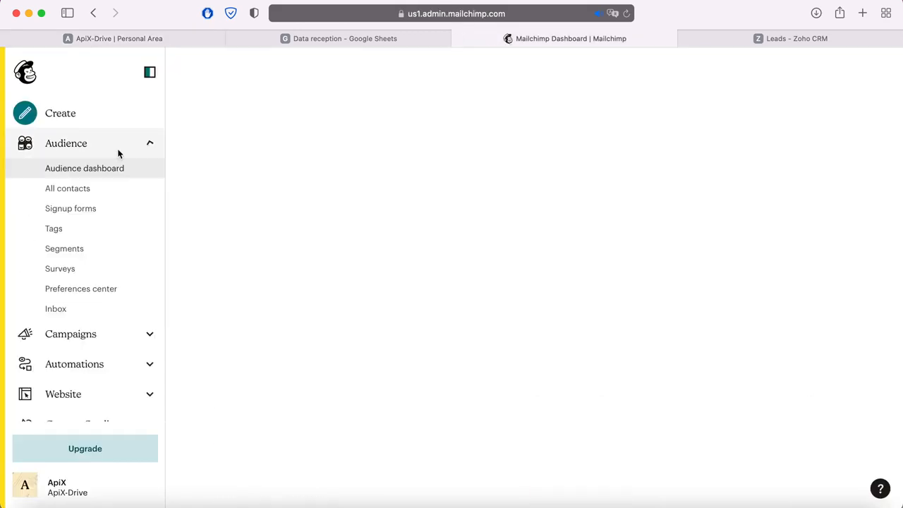
left_click(76, 190)
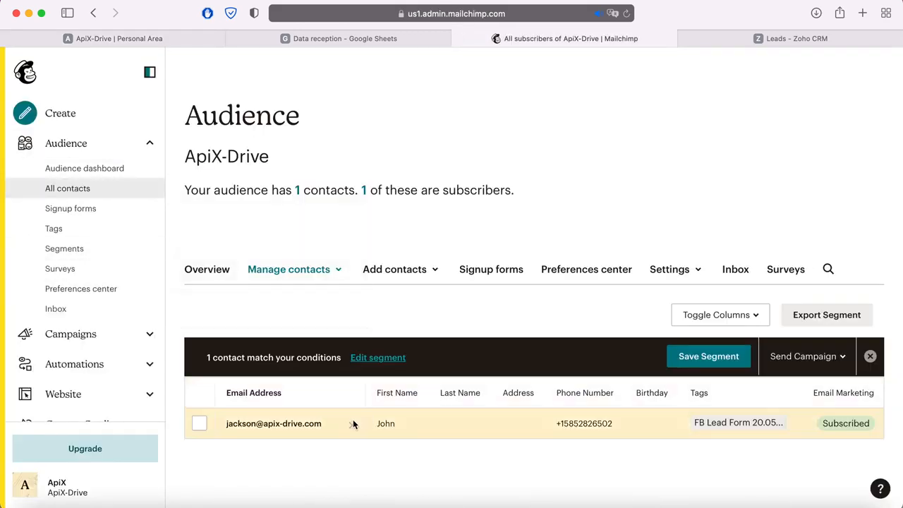
left_click(319, 424)
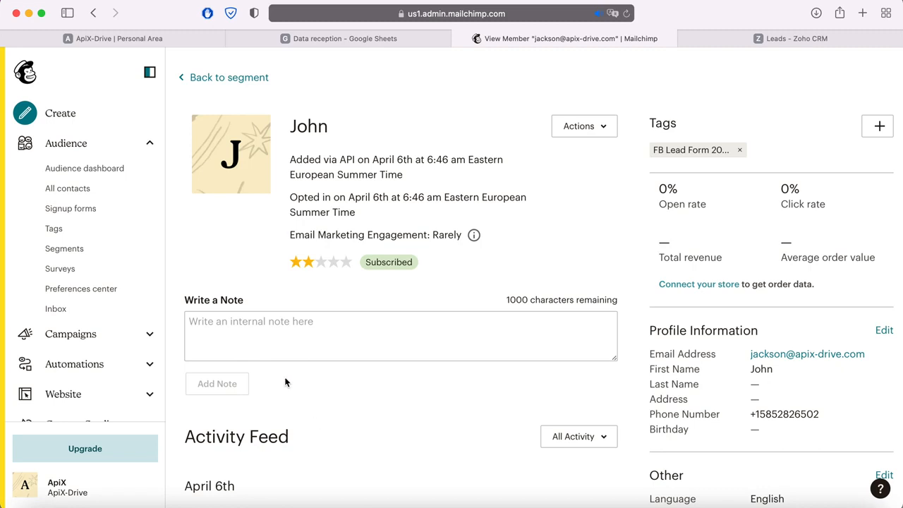
left_click(125, 38)
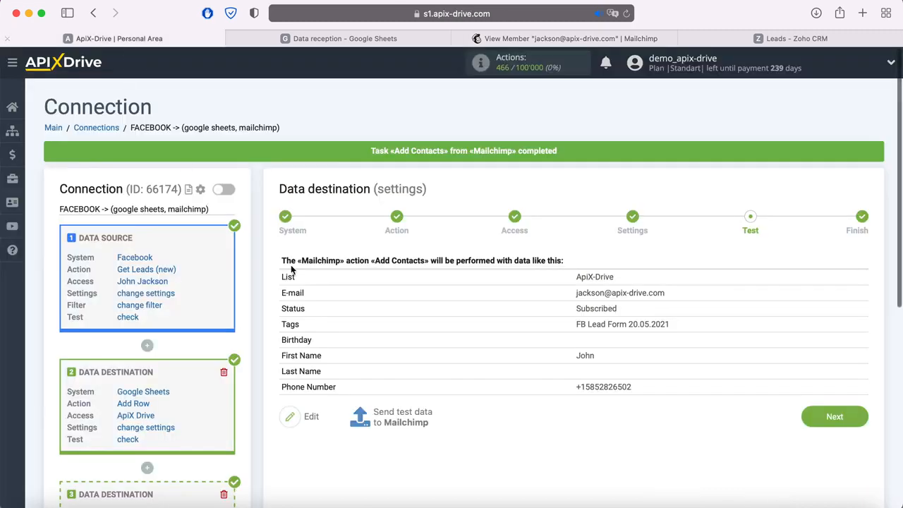
Move past the Mailchimp test to the Finish step and review all connection blocks
left_click(854, 417)
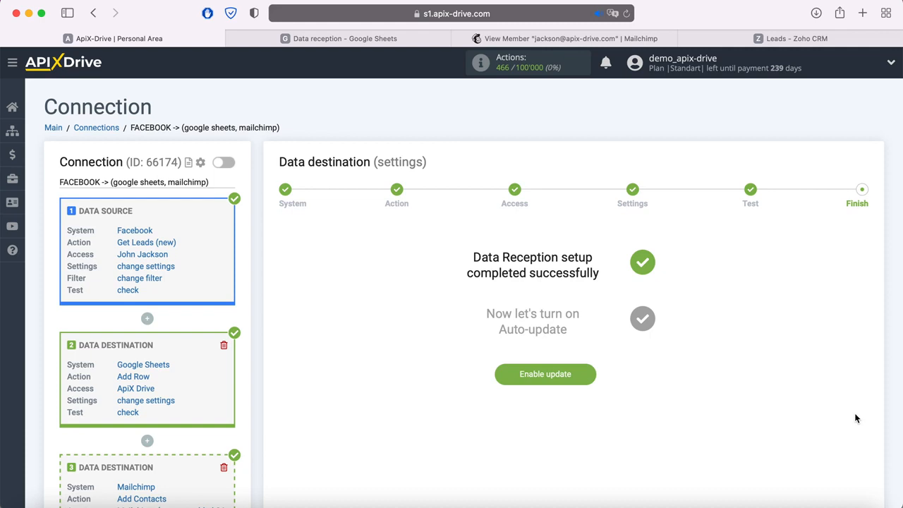
scroll(856, 419, "down", 3)
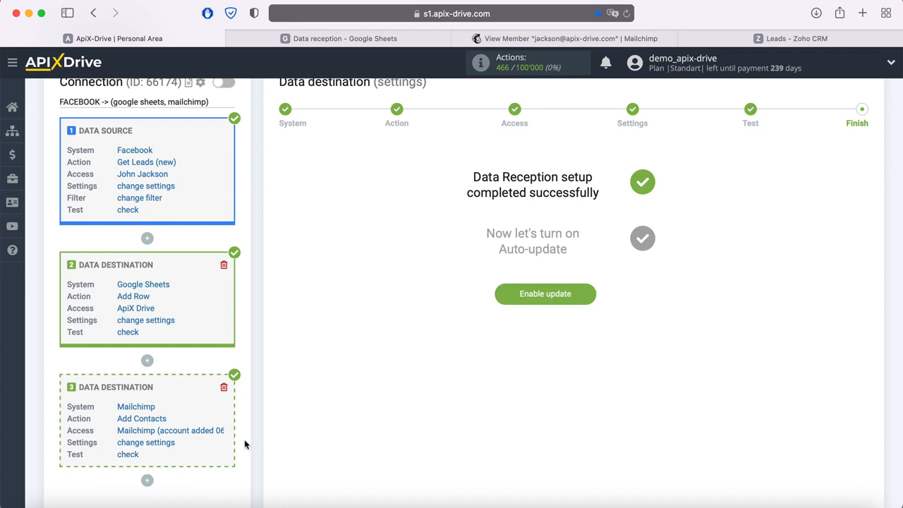
scroll(245, 444, "down", 3)
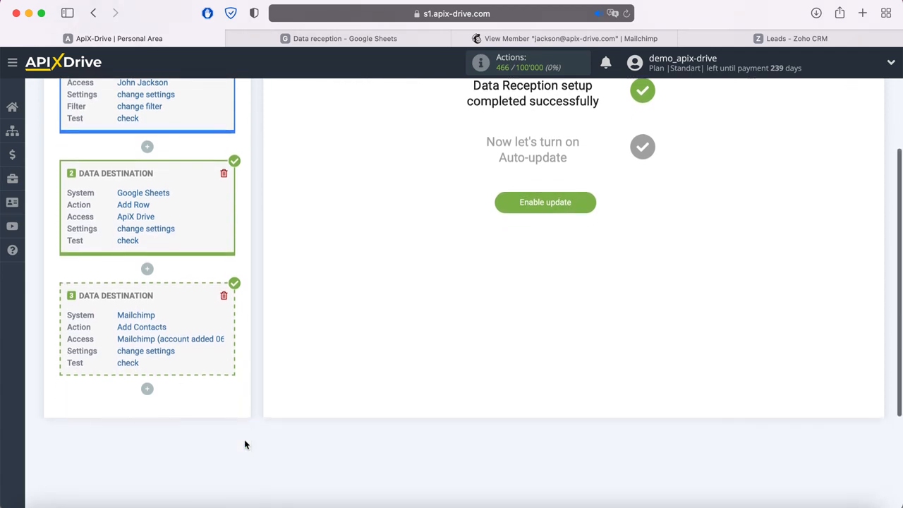
Add a new data receiver under block 3 with Zoho CRM as the system
left_click(147, 389)
left_click(144, 416)
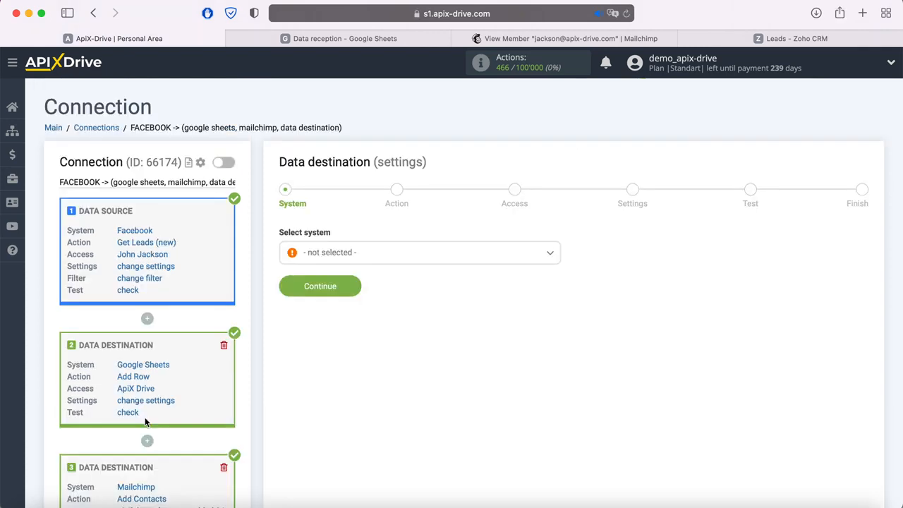
left_click(408, 252)
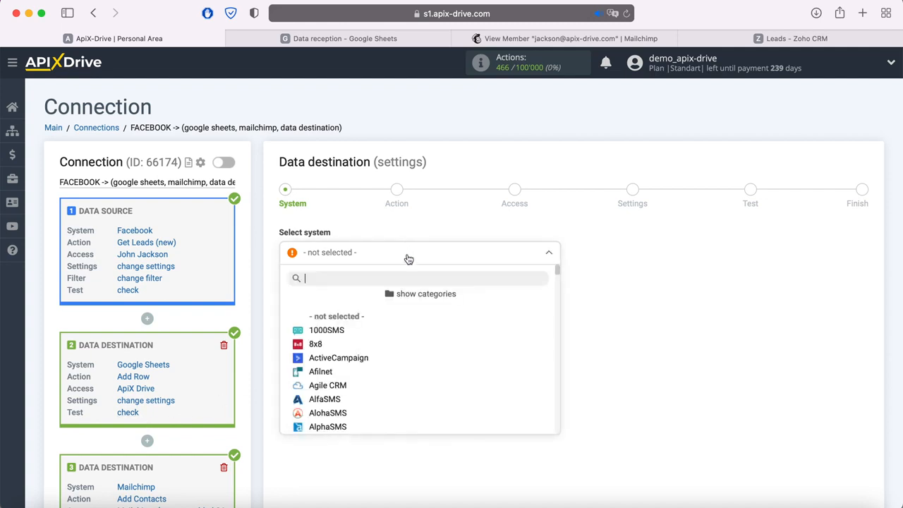
scroll(442, 326, "down", 10)
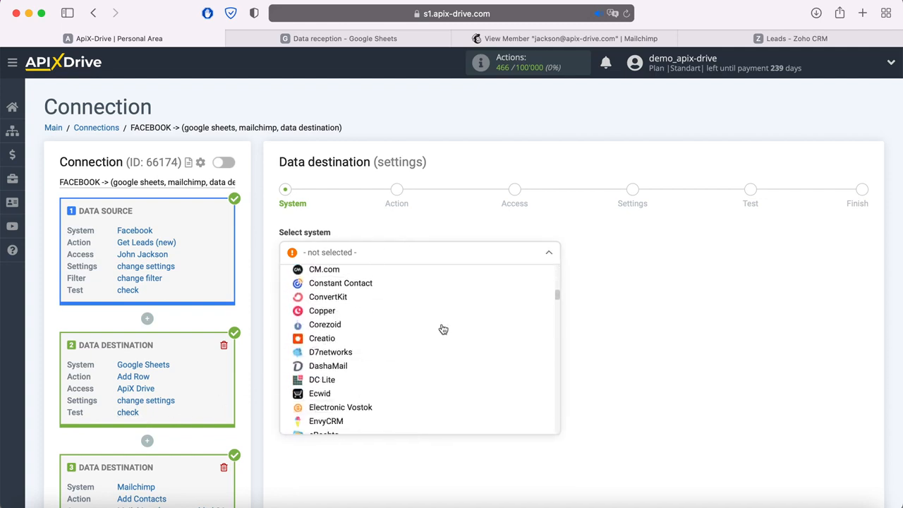
scroll(444, 330, "down", 15)
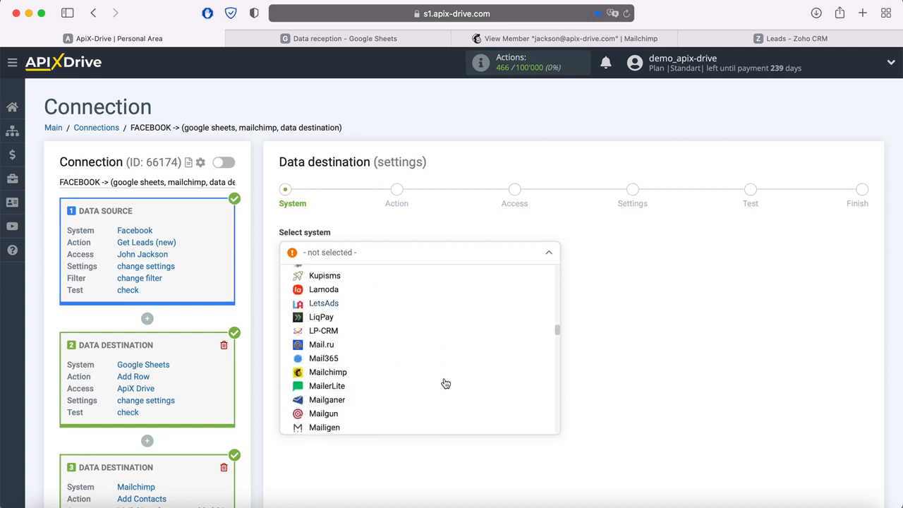
scroll(445, 384, "down", 15)
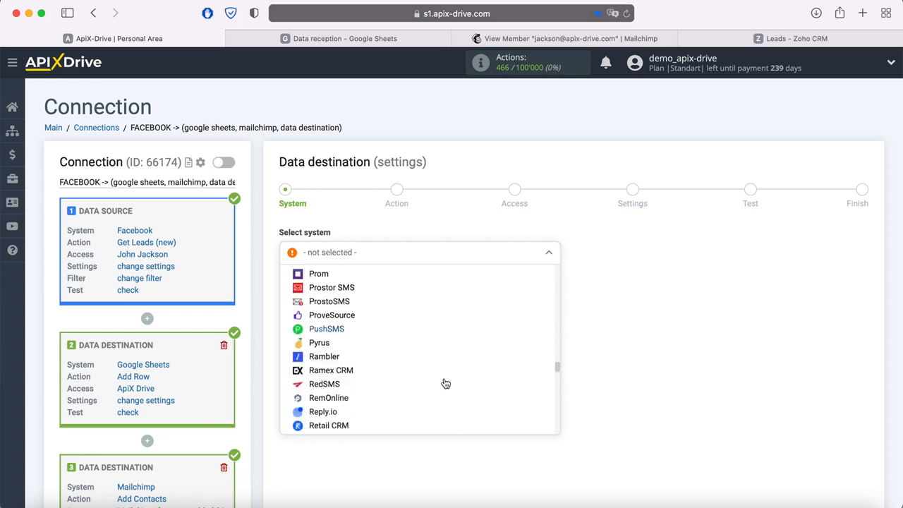
scroll(445, 383, "down", 15)
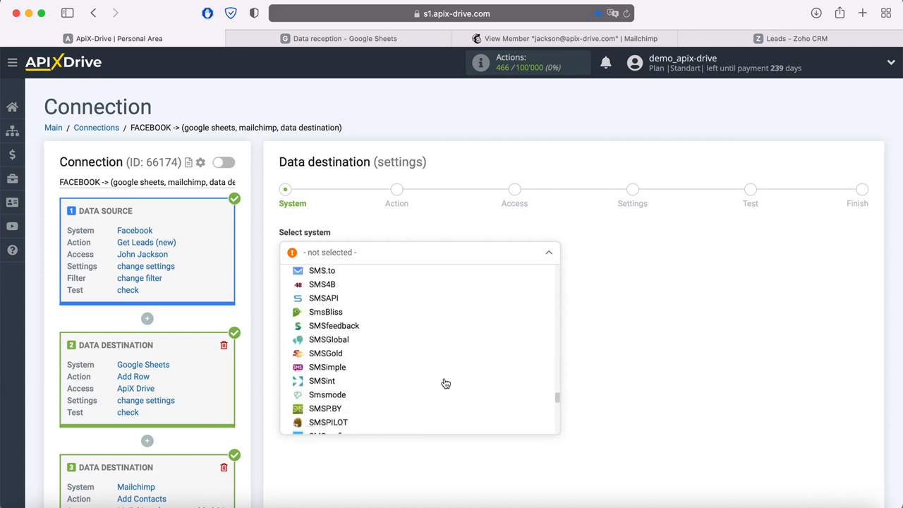
scroll(445, 383, "down", 15)
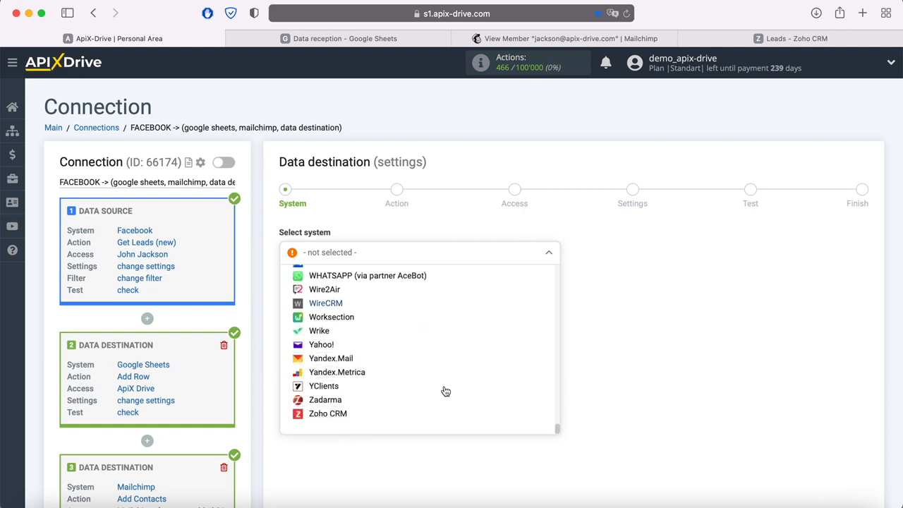
scroll(445, 391, "down", 1)
left_click(357, 401)
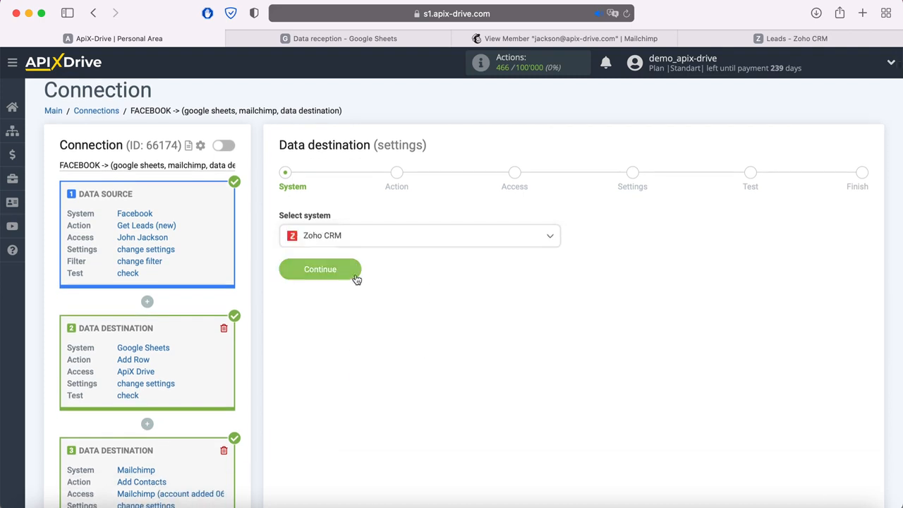
left_click(357, 278)
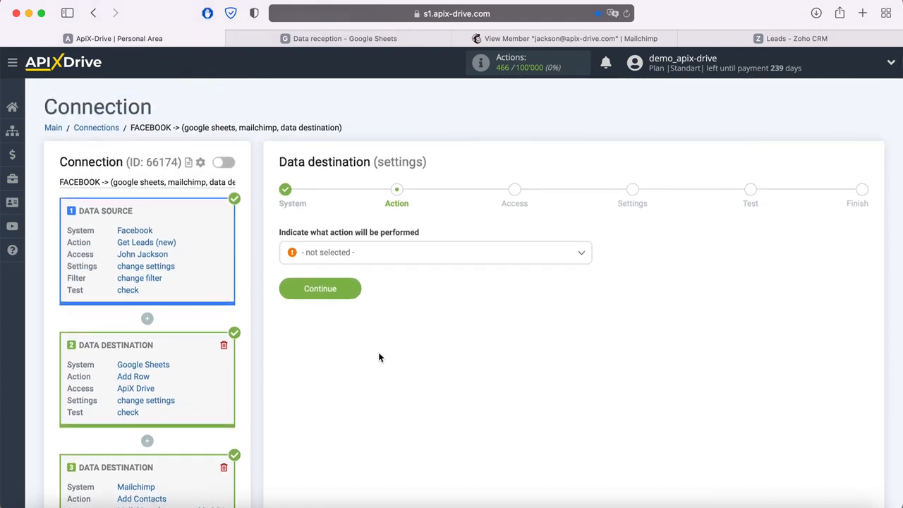
Set the Zoho CRM action to Create Lead and start connecting a Zoho CRM account
left_click(394, 254)
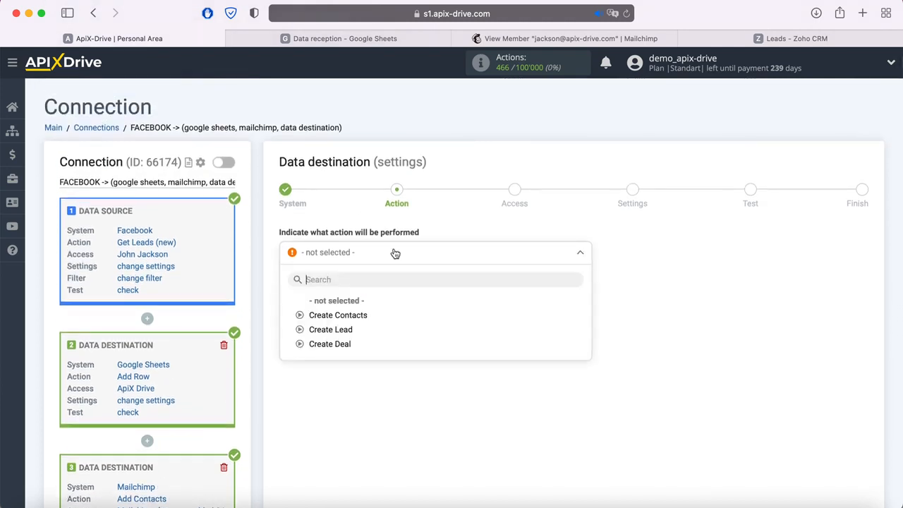
left_click(350, 331)
left_click(353, 288)
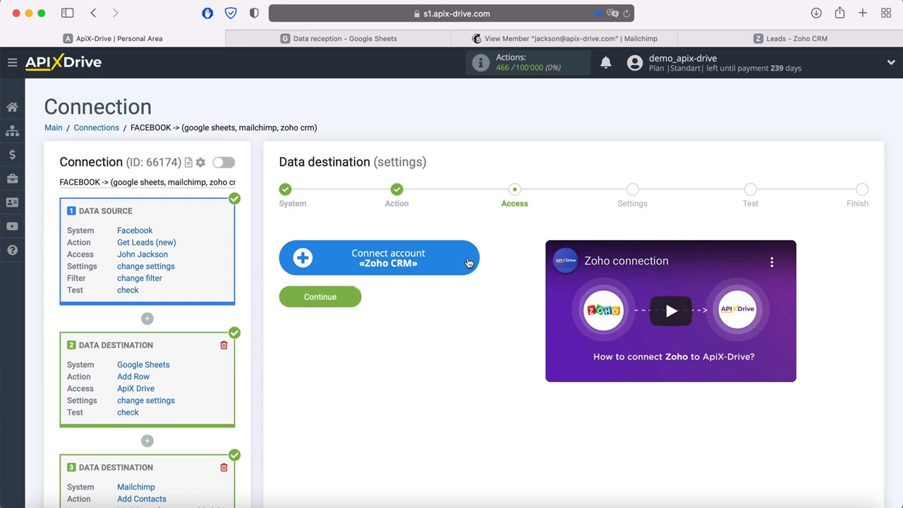
left_click(469, 261)
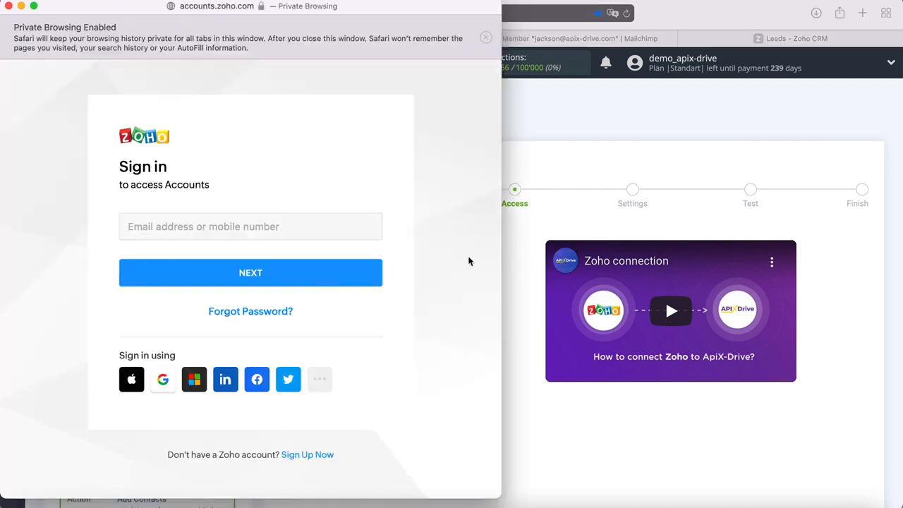
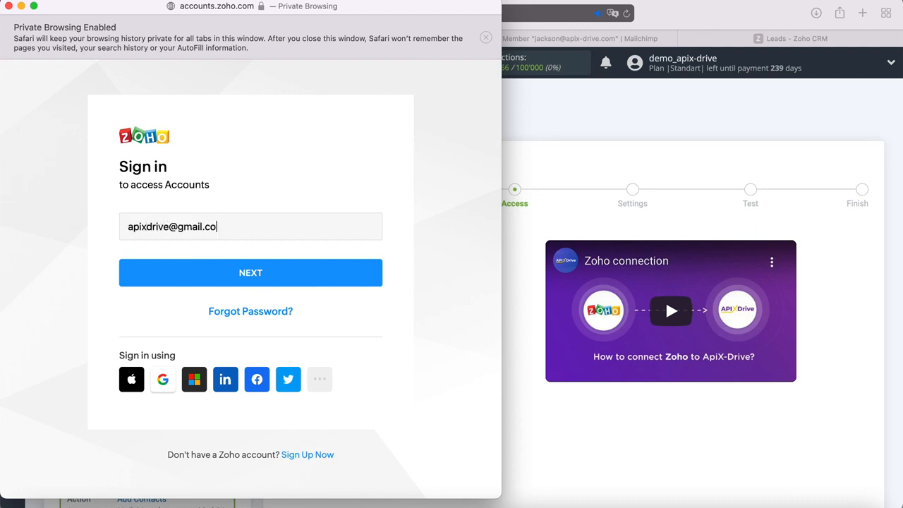
Sign in to Zoho with the account e-mail and password, and accept ApiX Drive's access
left_click(339, 282)
type("••••••••••")
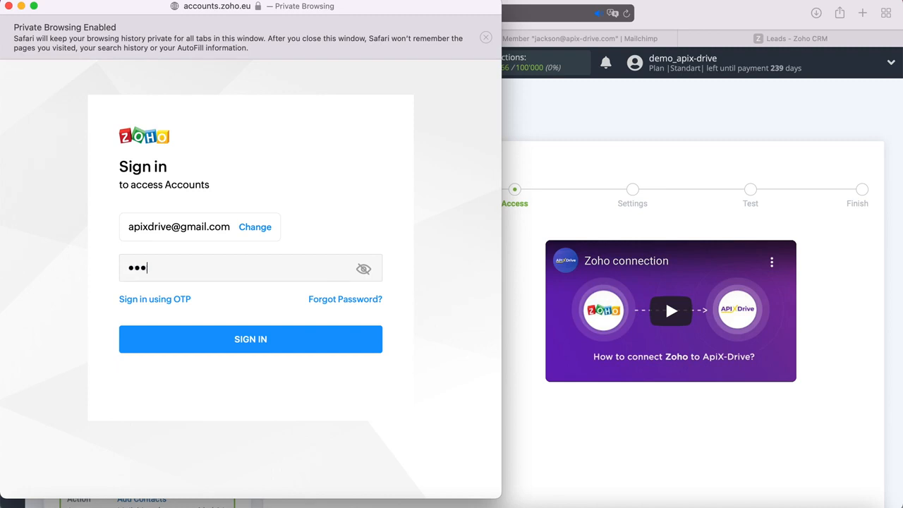
type("•")
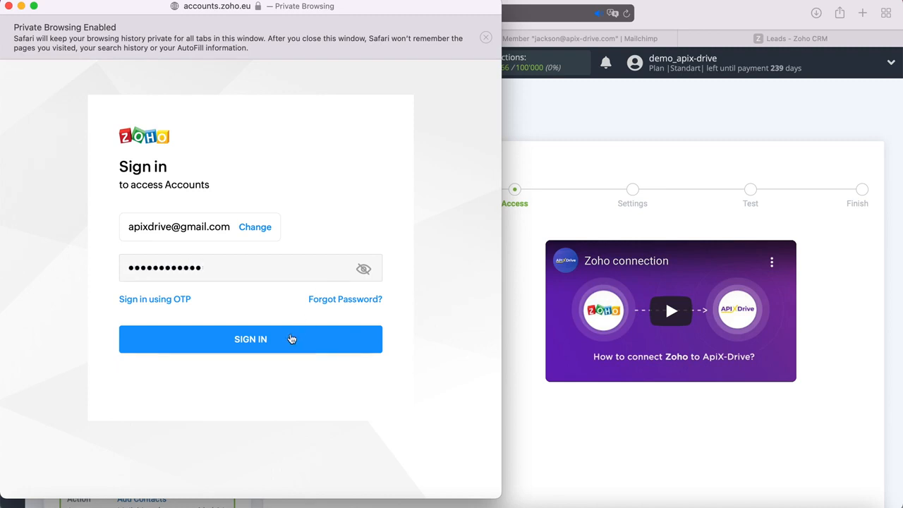
left_click(291, 338)
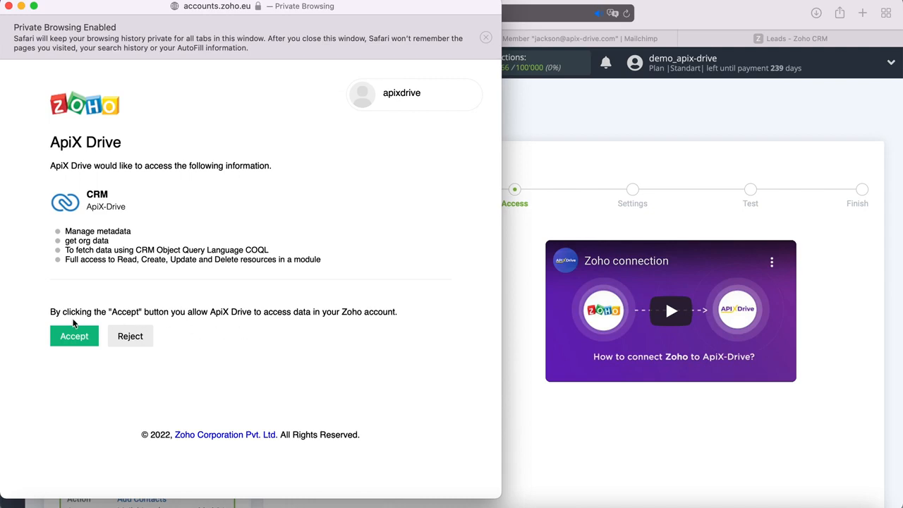
left_click(66, 335)
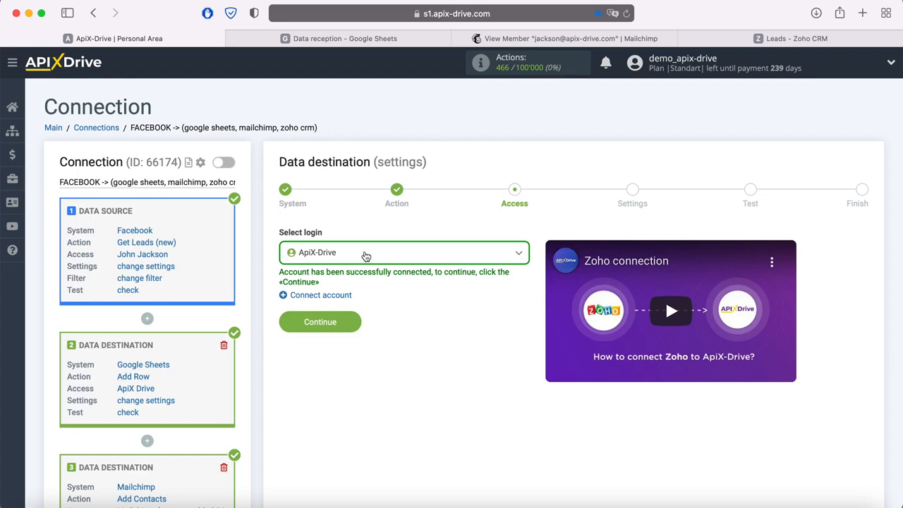
Select the connected Zoho login and continue to the field settings
left_click(364, 254)
left_click(338, 331)
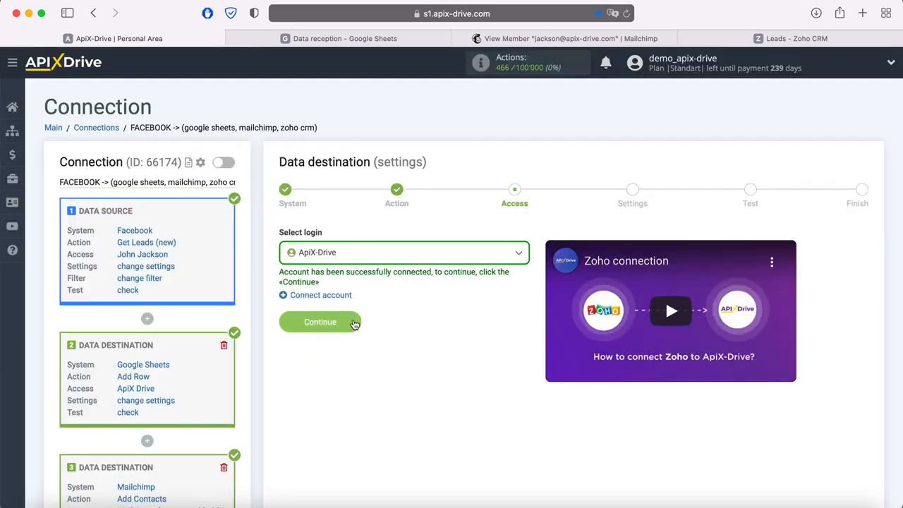
left_click(353, 322)
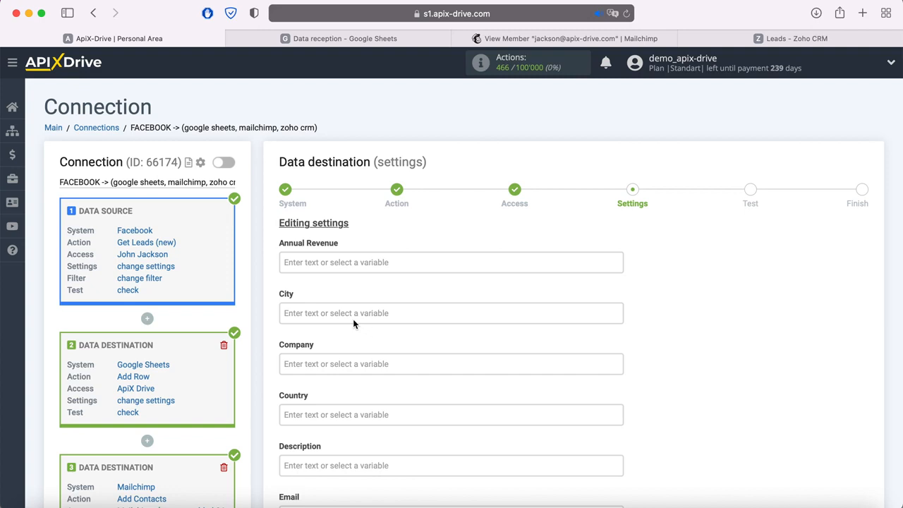
Map Email to the lead's email, and First Name and Last Name to full_name
scroll(353, 319, "down", 3)
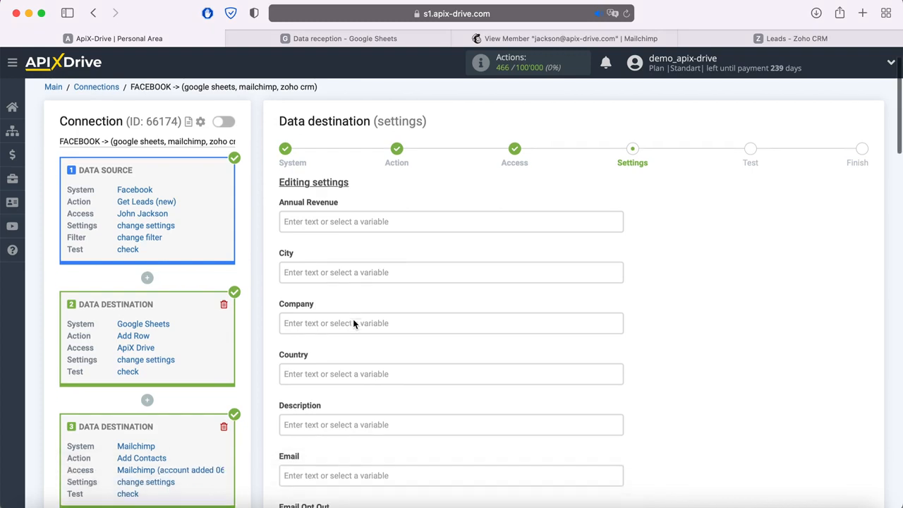
left_click(353, 385)
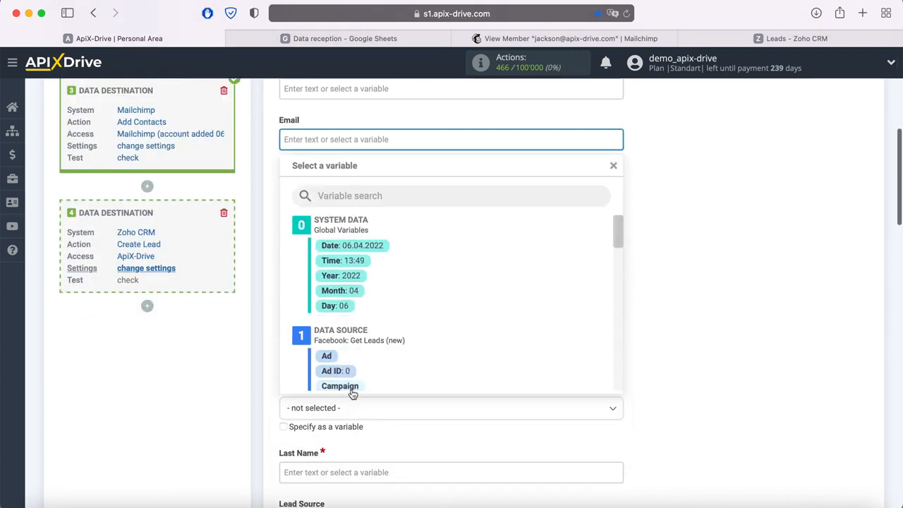
scroll(454, 313, "down", 3)
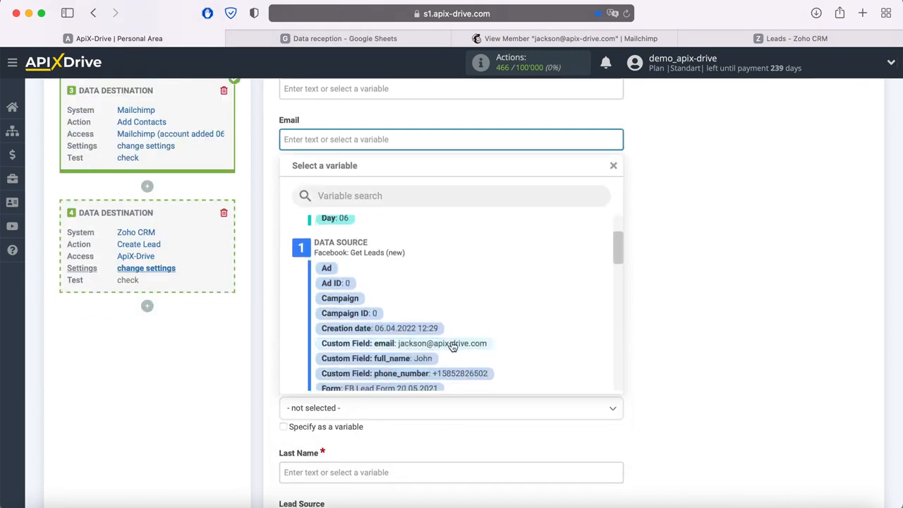
left_click(451, 343)
left_click(394, 306)
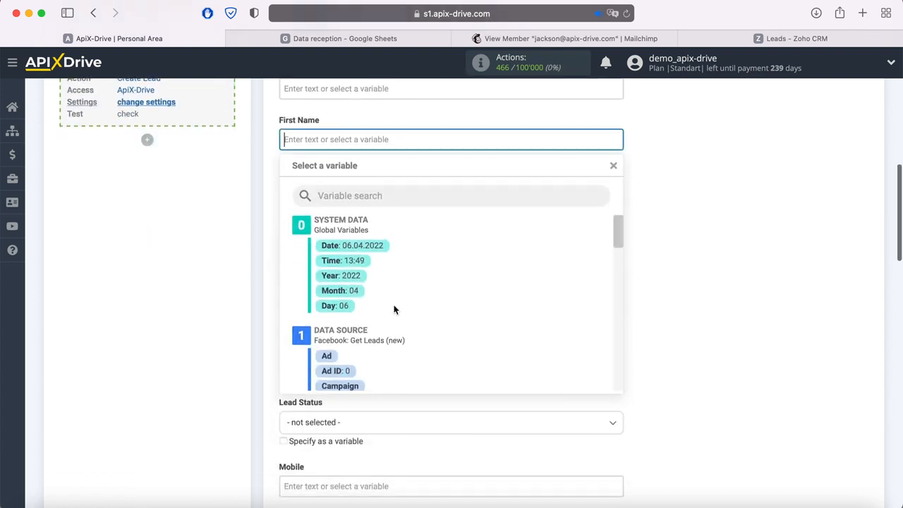
scroll(467, 298, "down", 3)
left_click(436, 362)
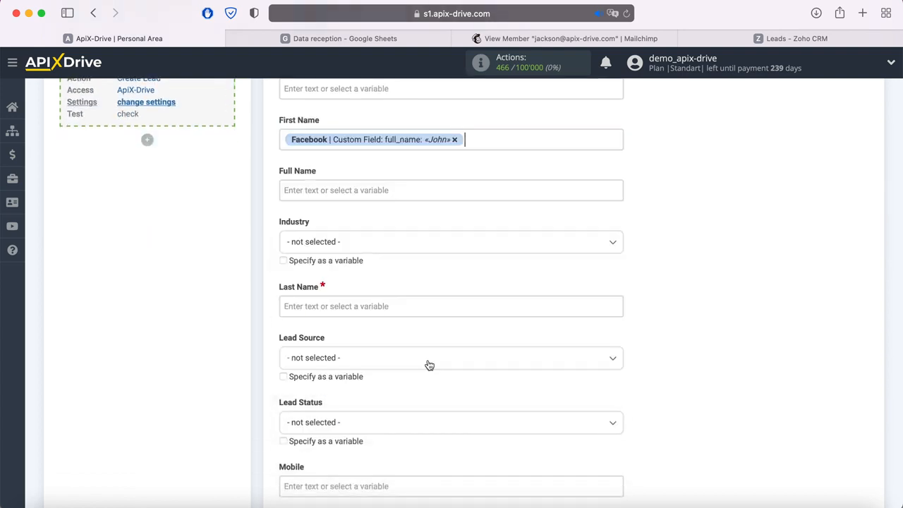
left_click(368, 307)
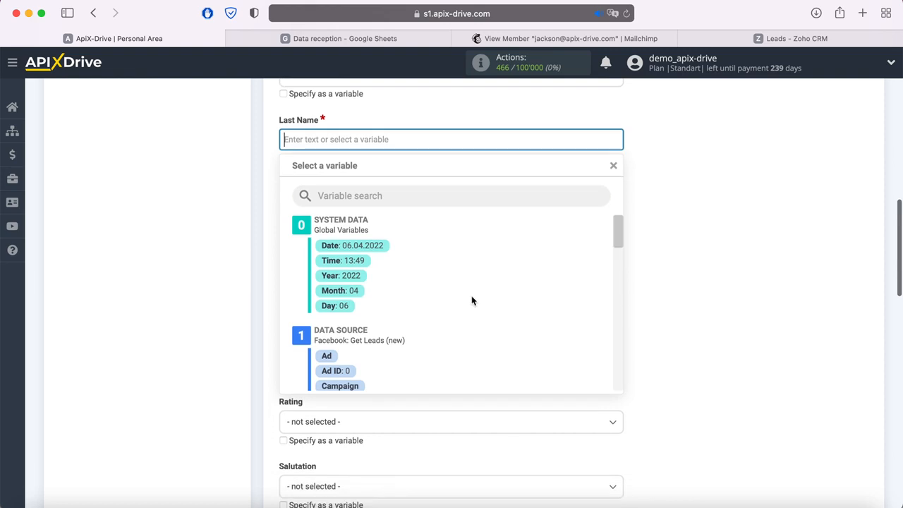
scroll(472, 300, "down", 3)
left_click(427, 358)
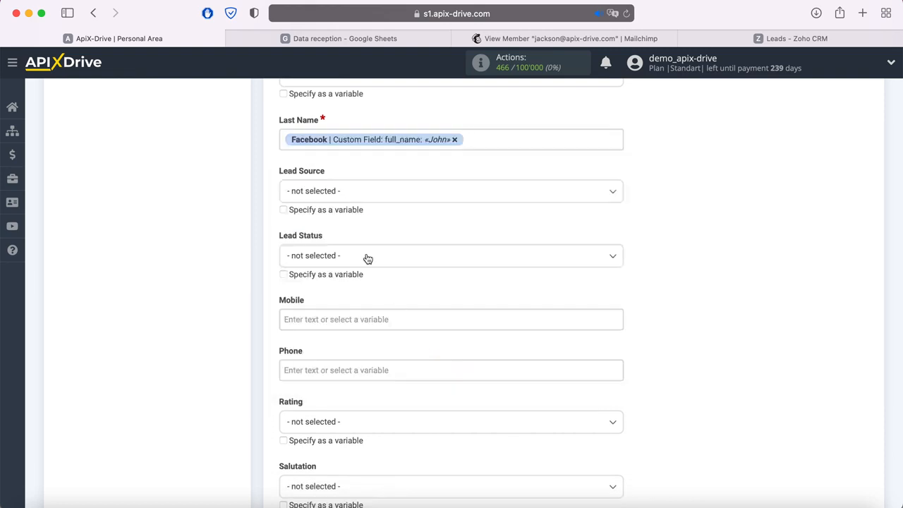
Set Lead Status to Attempted to Contact and map Mobile and Phone to phone_number
left_click(367, 258)
left_click(337, 335)
left_click(344, 319)
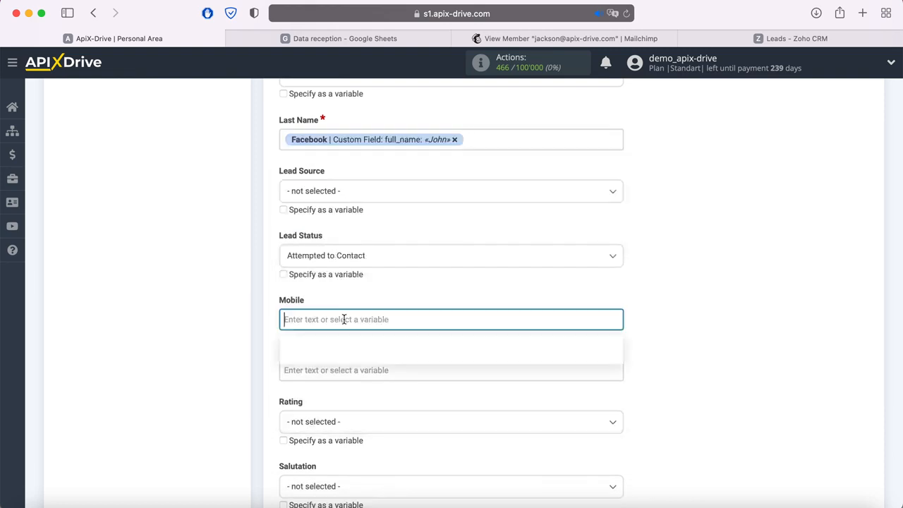
scroll(452, 296, "down", 1)
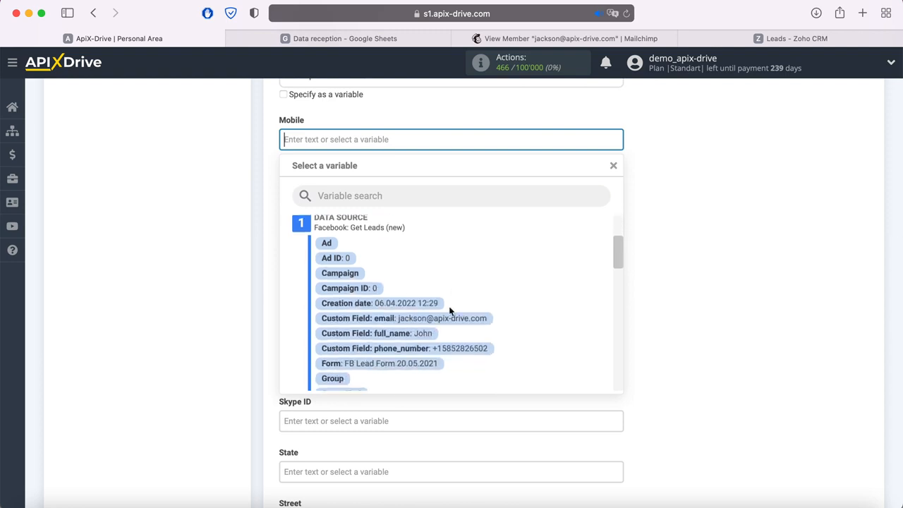
left_click(447, 349)
left_click(353, 197)
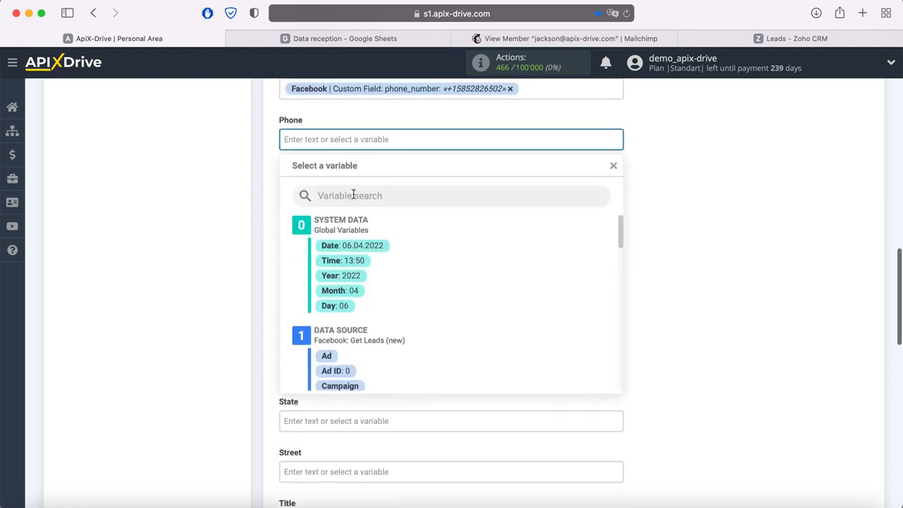
scroll(475, 322, "down", 3)
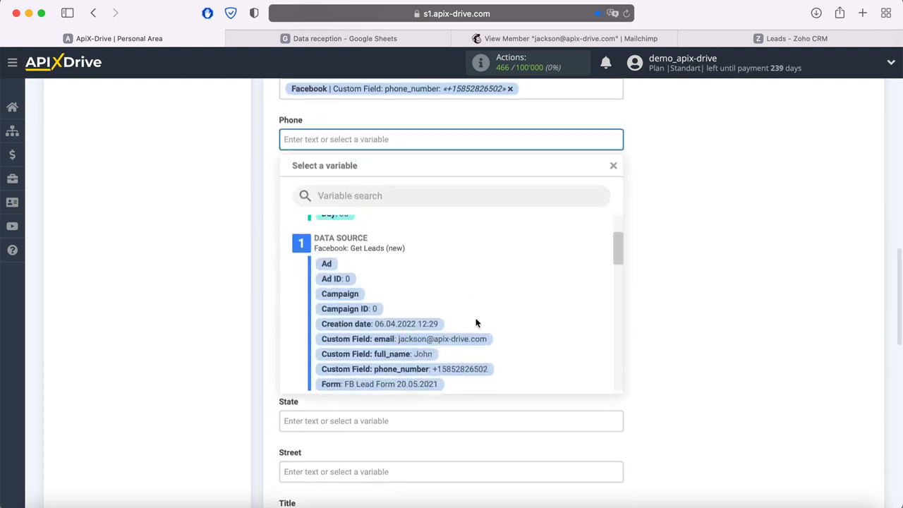
left_click(474, 366)
Set Title to 'New Lead from Facebook' and save the mapping for testing
scroll(473, 367, "down", 3)
scroll(474, 367, "down", 2)
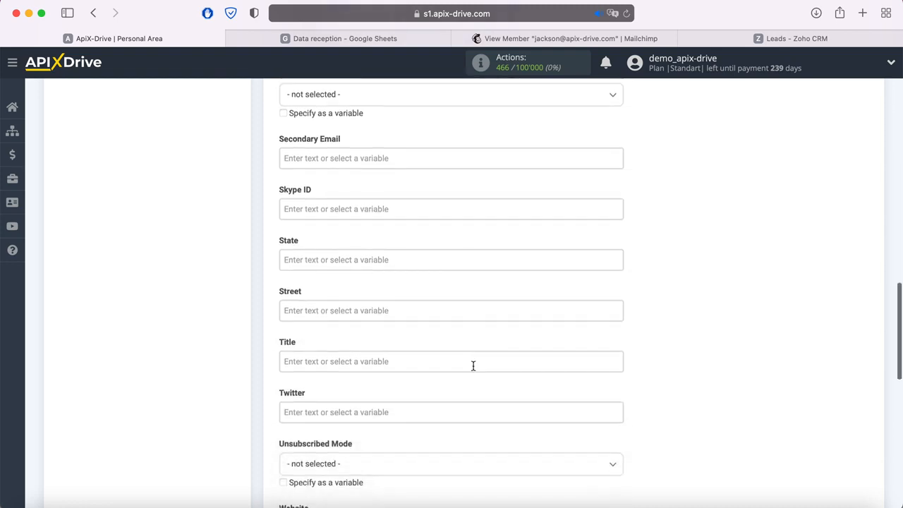
left_click(399, 328)
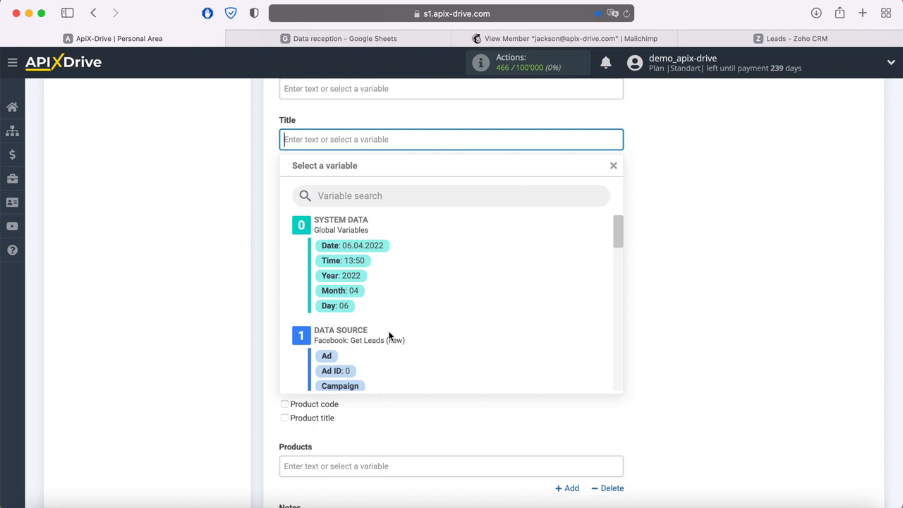
type("New Lea")
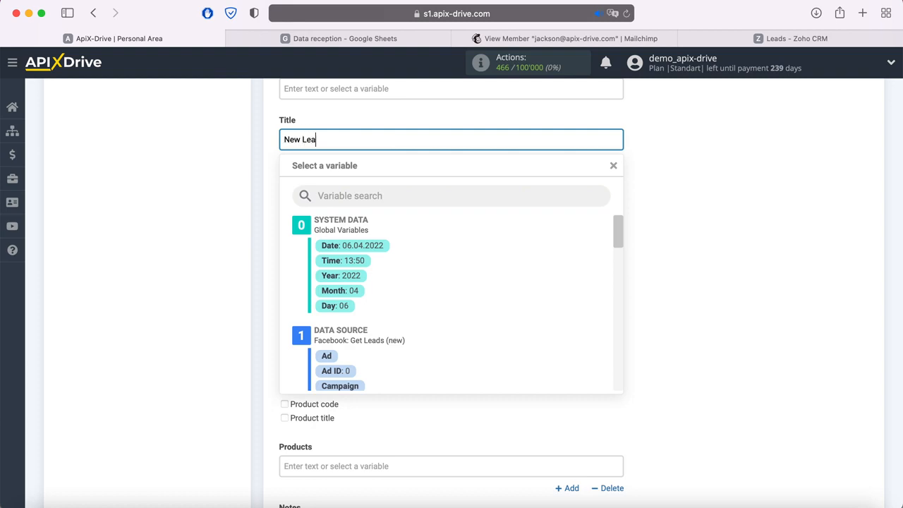
type("d from Facebook")
left_click(715, 328)
scroll(665, 311, "down", 5)
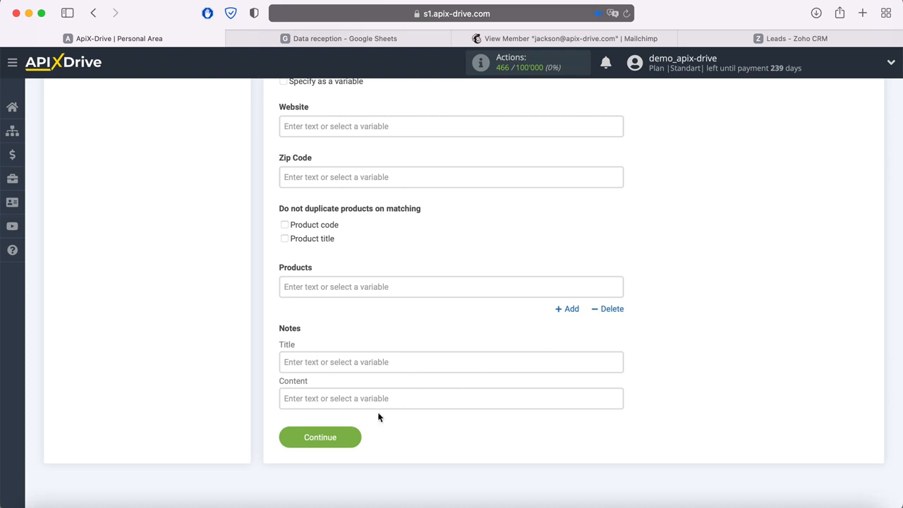
left_click(355, 439)
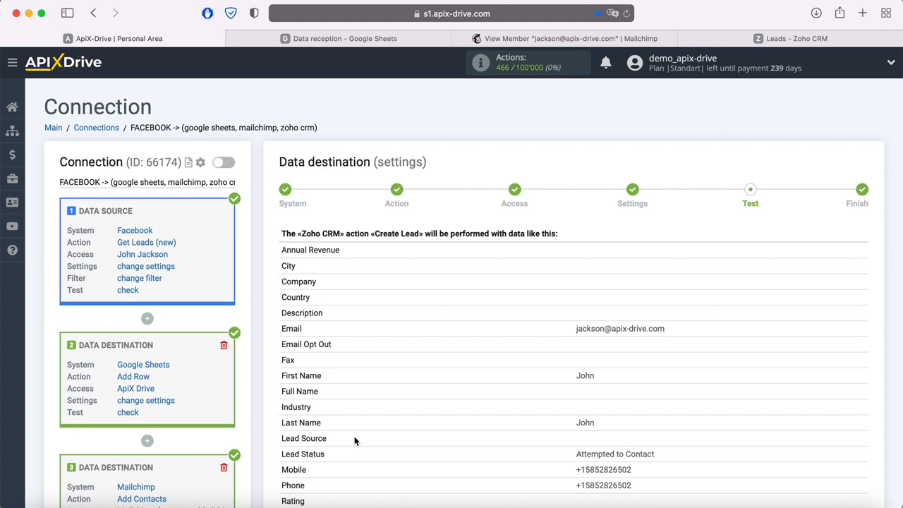
Send the sample Facebook lead as test data to Zoho CRM's Create Lead task
scroll(355, 441, "down", 8)
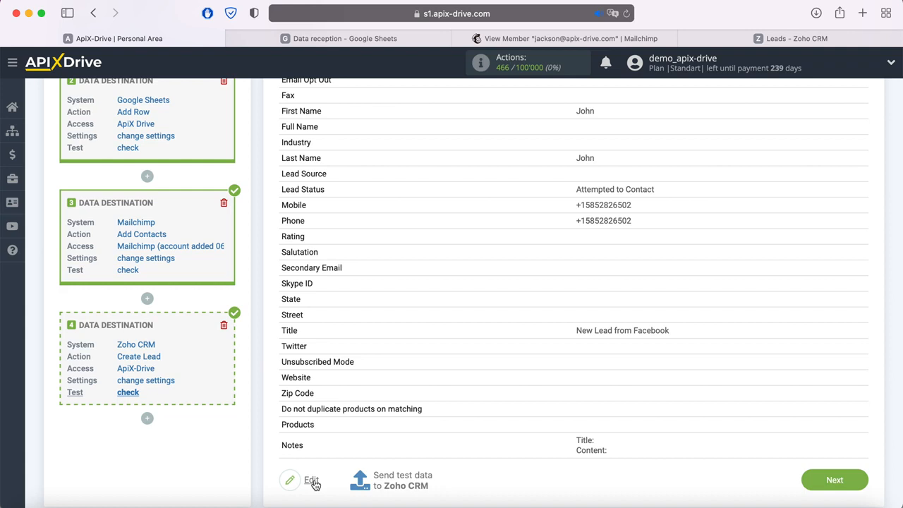
left_click(405, 478)
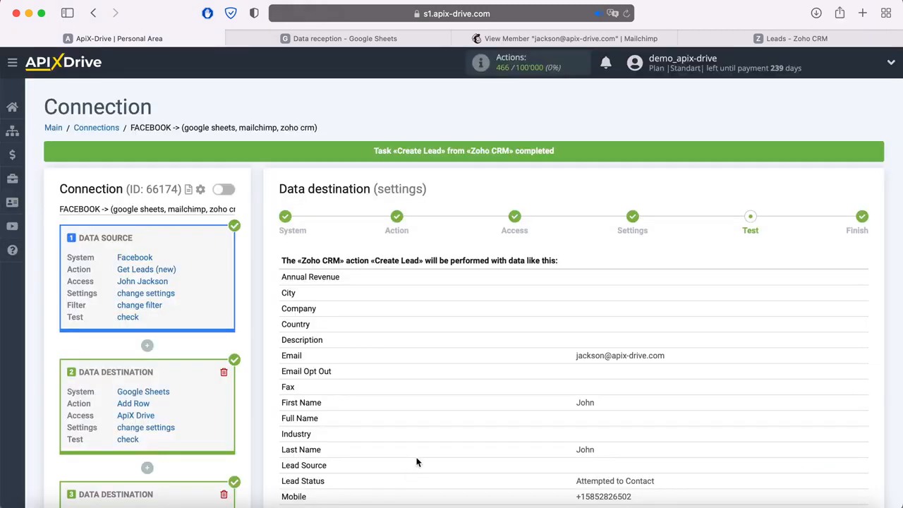
Verify in Zoho CRM's refreshed Leads list that the 'New Lead from Facebook' test lead exists, then return to ApiX-Drive
left_click(761, 40)
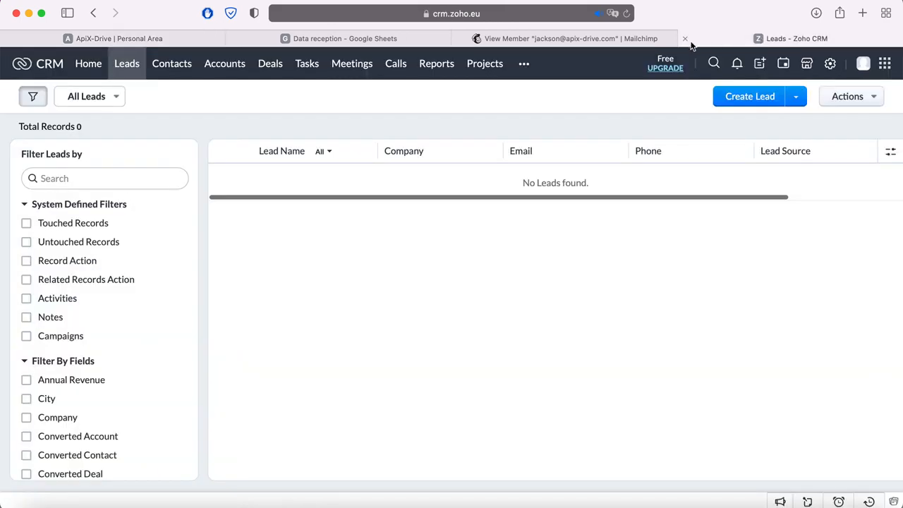
left_click(626, 13)
left_click(282, 179)
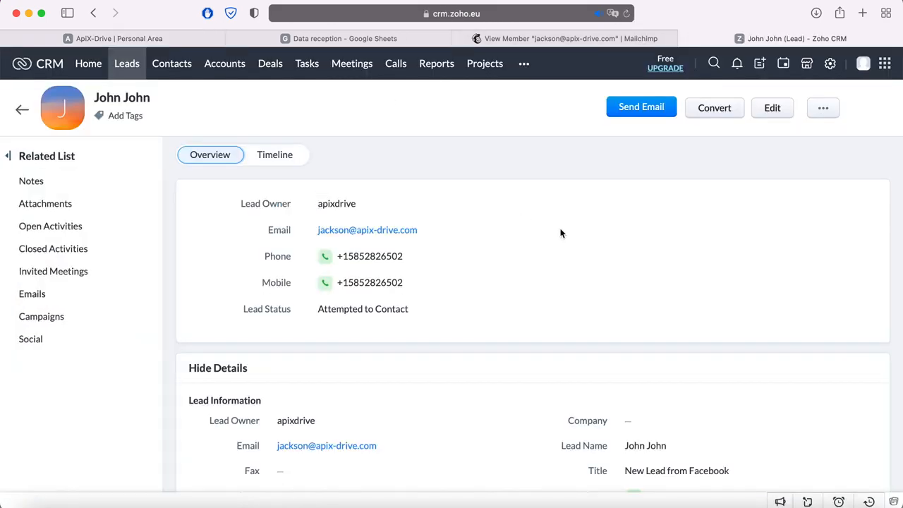
scroll(561, 233, "down", 4)
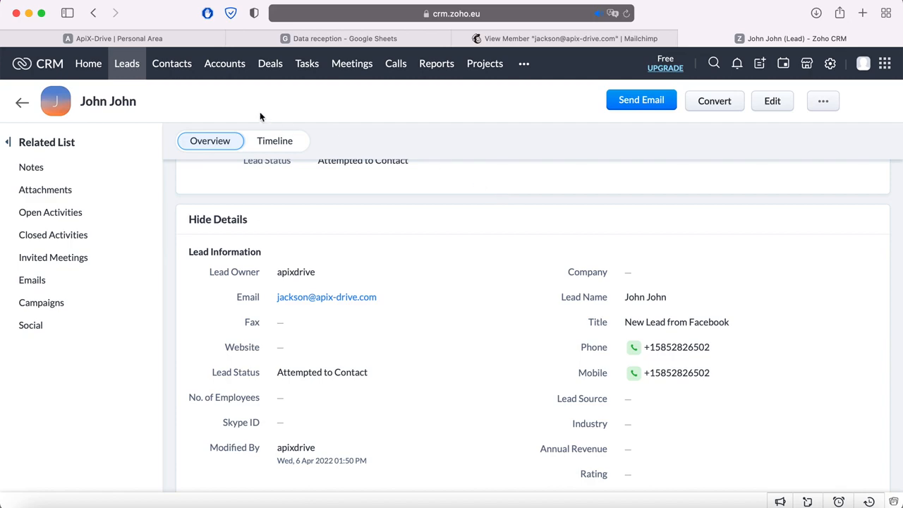
left_click(187, 40)
Finish the Zoho CRM destination setup and turn on auto-update for the Facebook connection
scroll(743, 317, "down", 5)
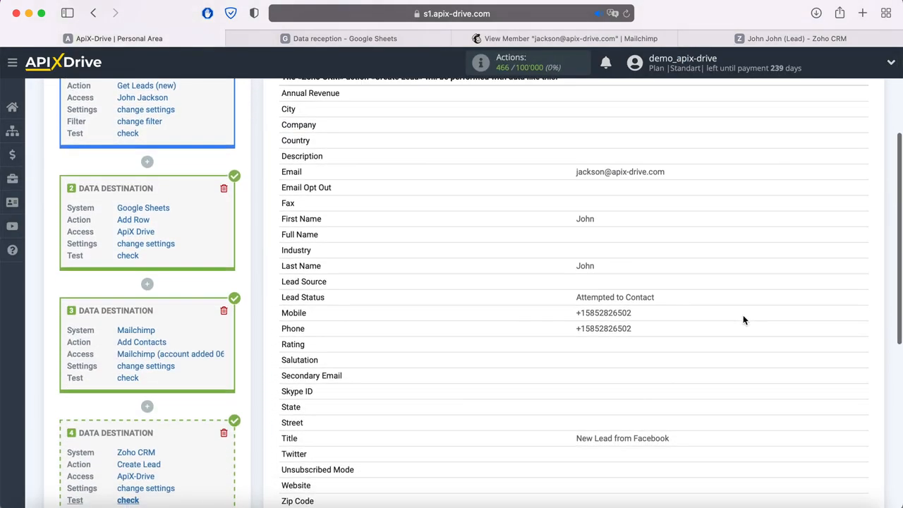
left_click(851, 477)
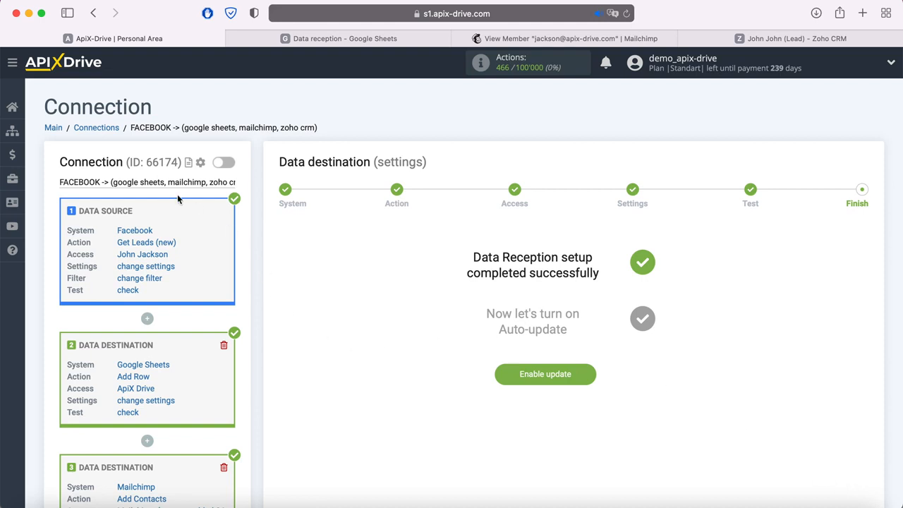
scroll(255, 269, "down", 1)
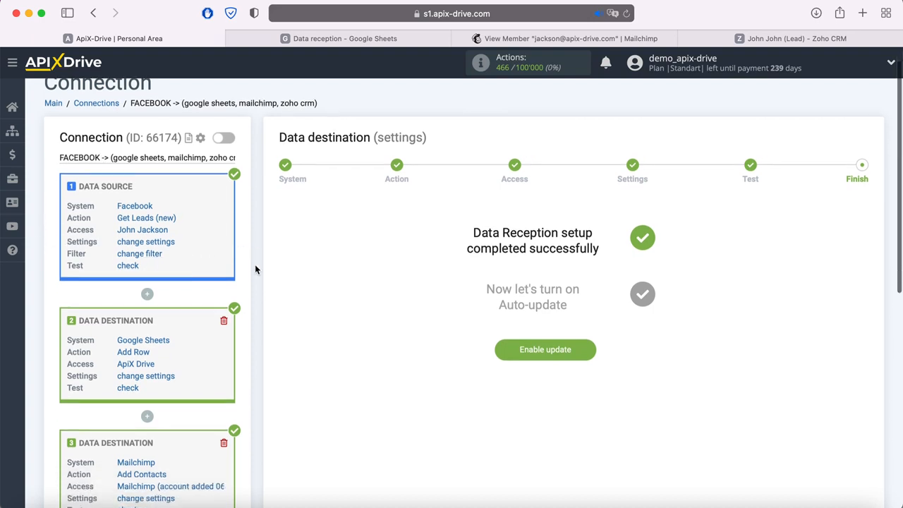
scroll(256, 269, "down", 5)
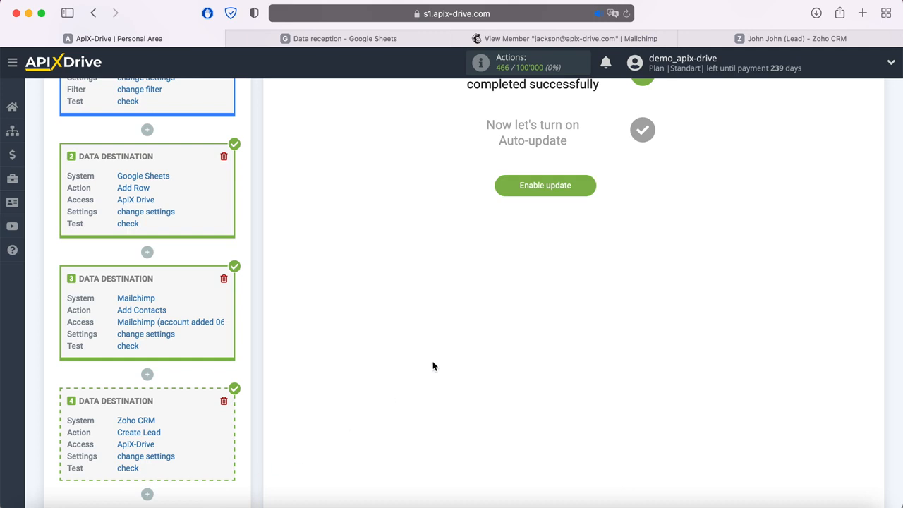
left_click(590, 189)
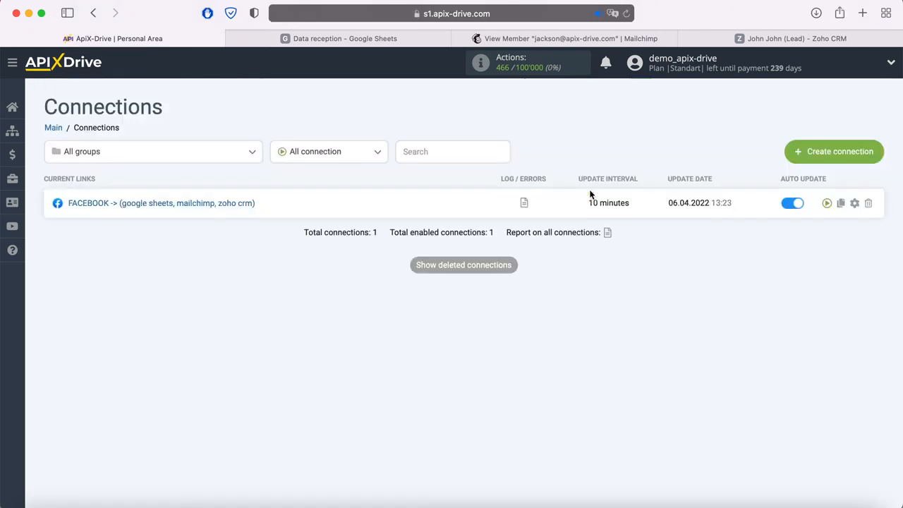
Set the Facebook connection's update interval to 5 minutes in its settings and save
left_click(855, 204)
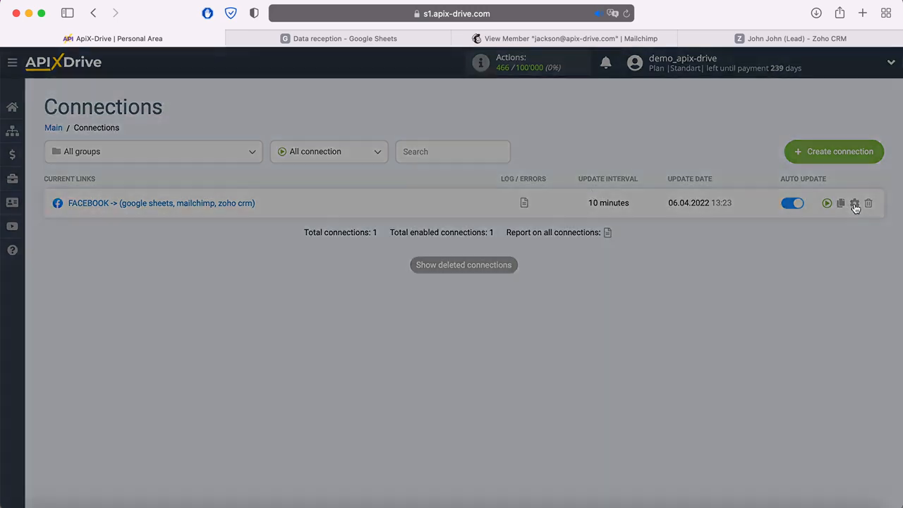
left_click(554, 289)
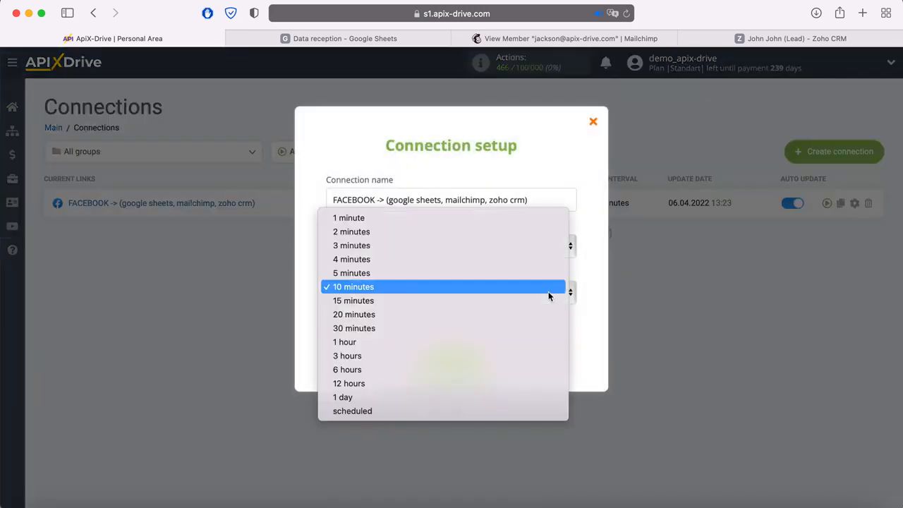
left_click(484, 279)
left_click(483, 361)
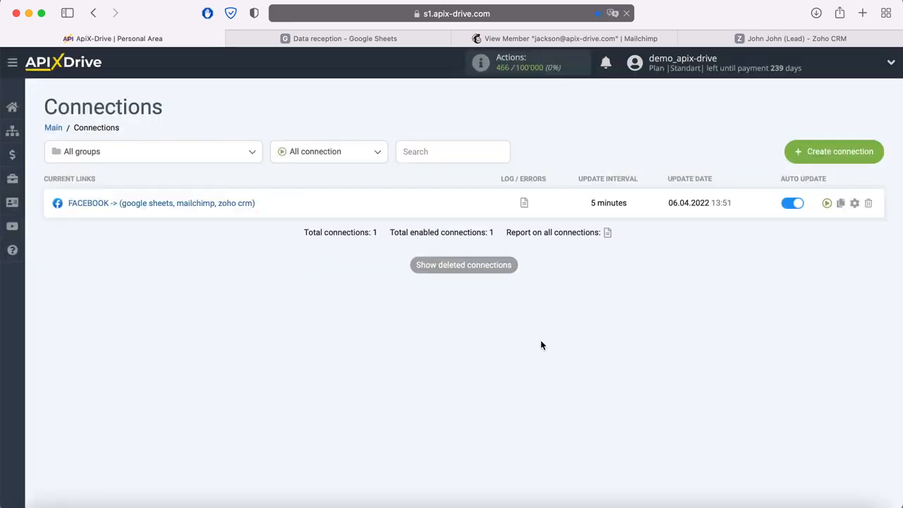